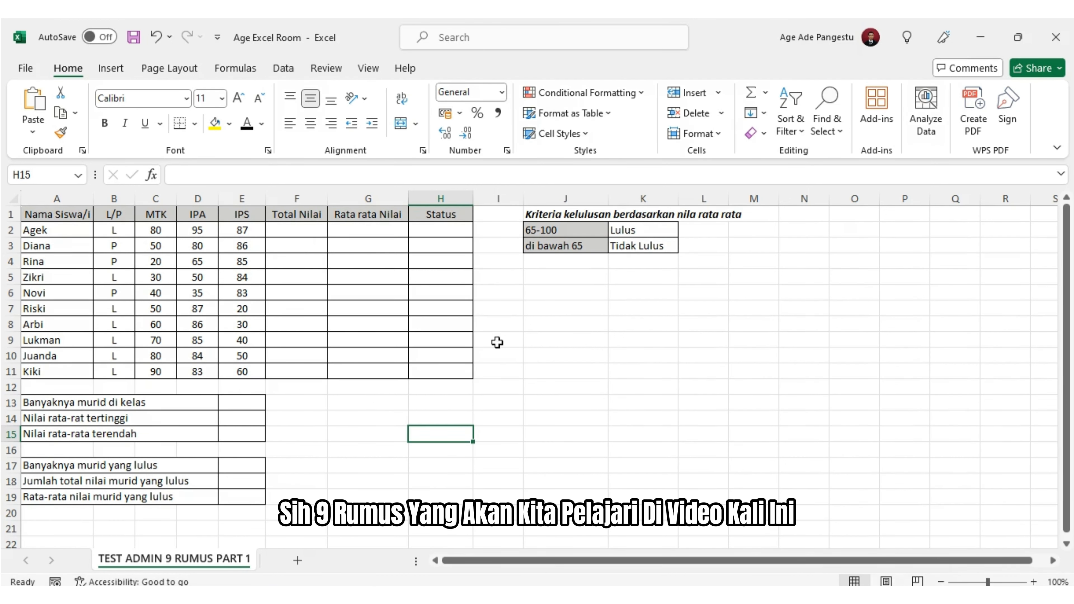
Examine the student table's column headings and the first student's MTK, IPA and IPS scores.
left_click(49, 214)
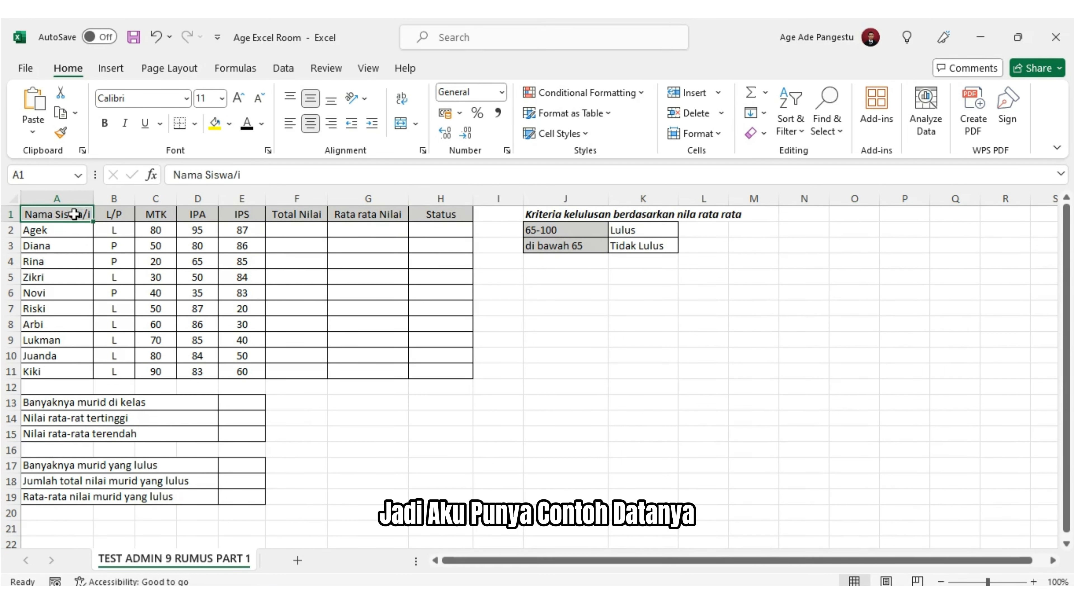
left_click(139, 262)
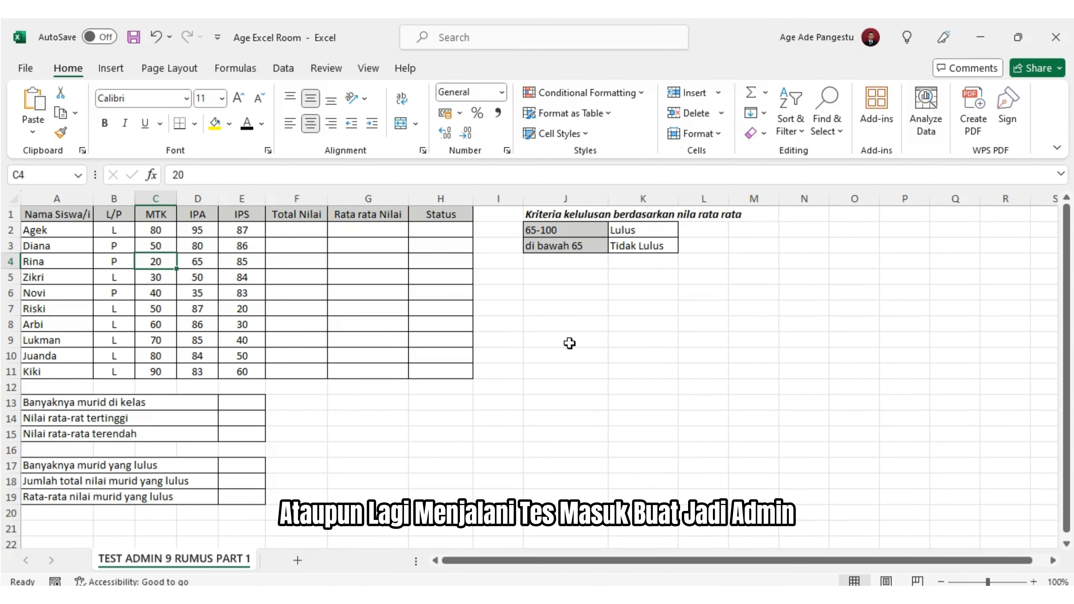
left_click(332, 374)
left_click(331, 420)
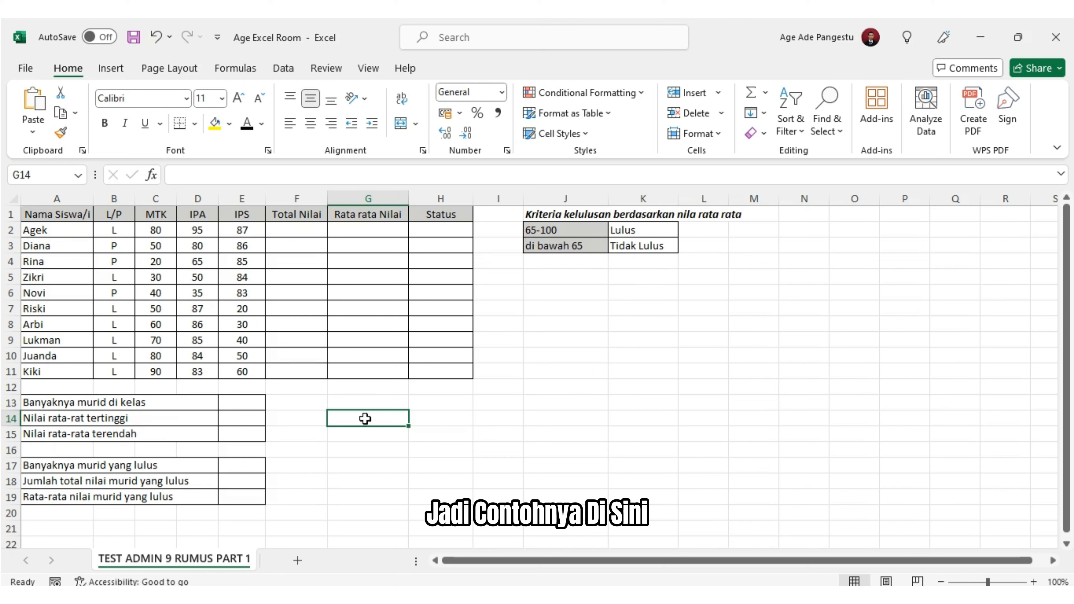
left_click(114, 215)
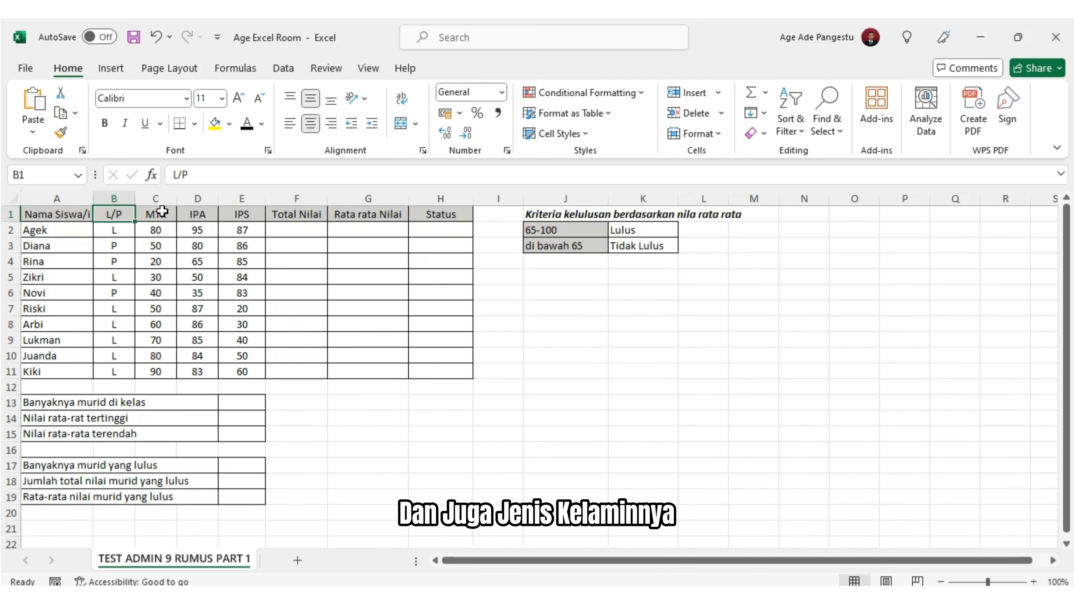
left_click_drag(162, 211, 156, 371)
left_click(197, 214)
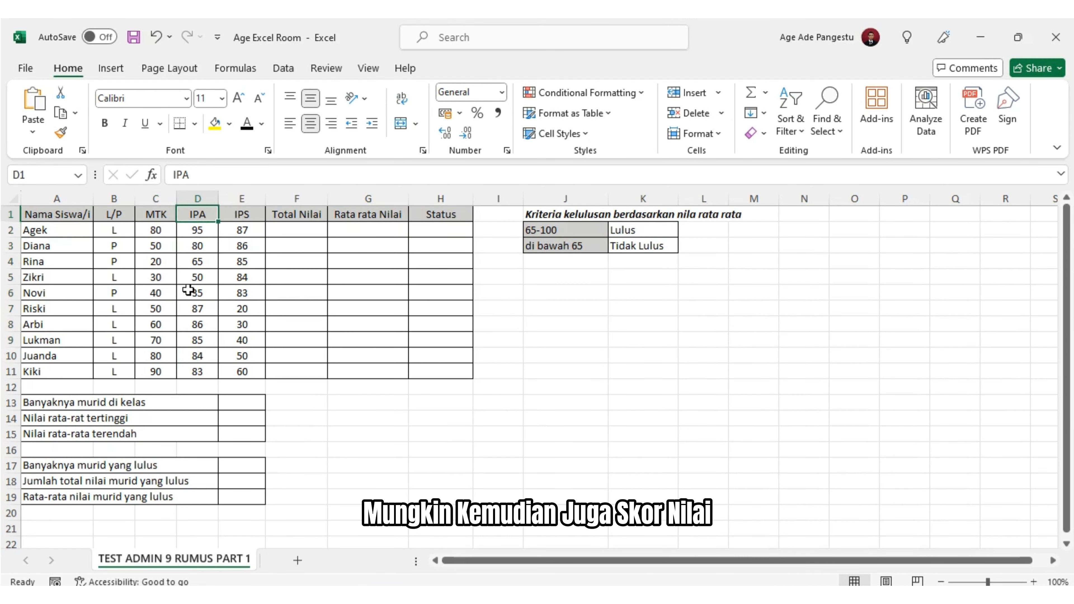
left_click(308, 216)
left_click(386, 215)
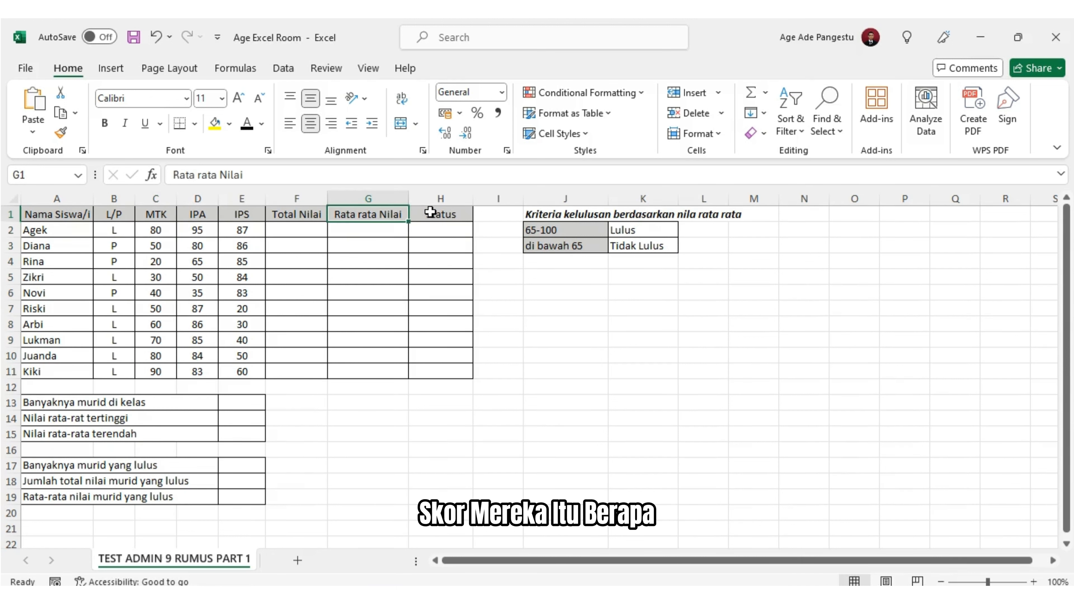
left_click(434, 215)
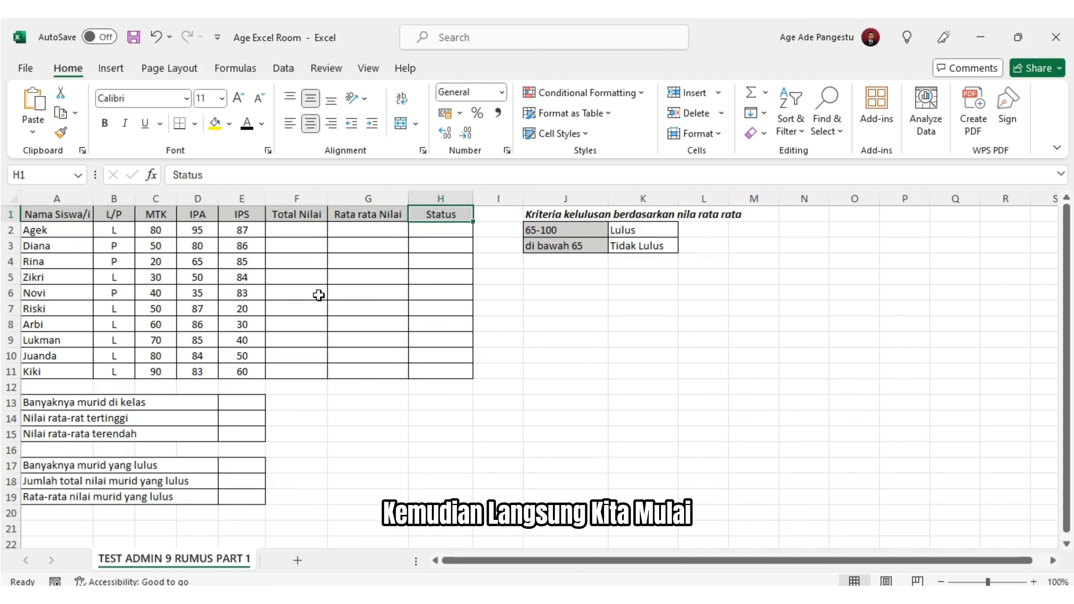
left_click(306, 236)
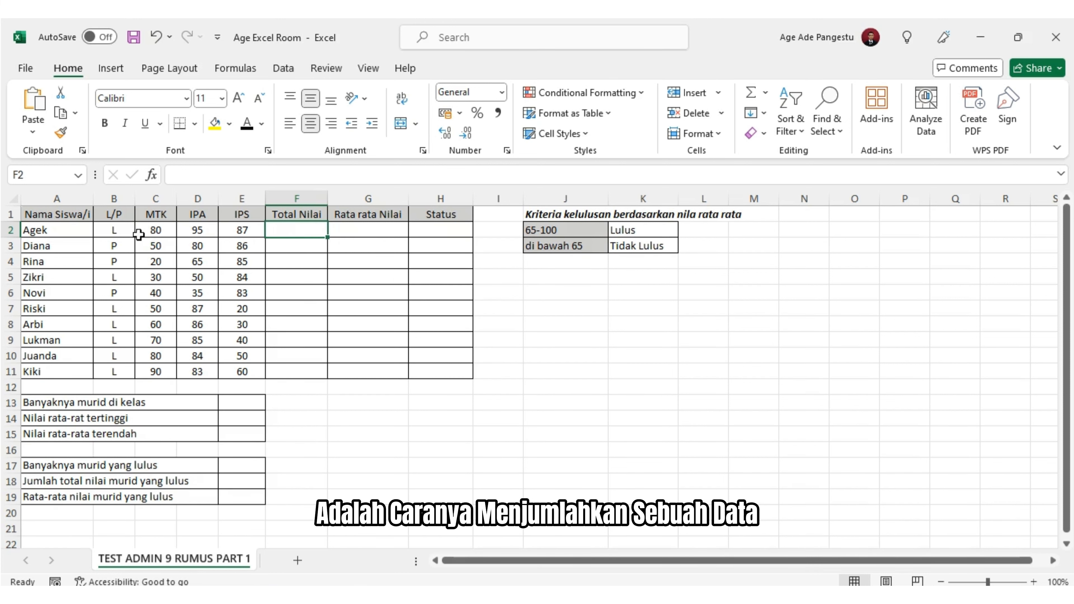
left_click(311, 305)
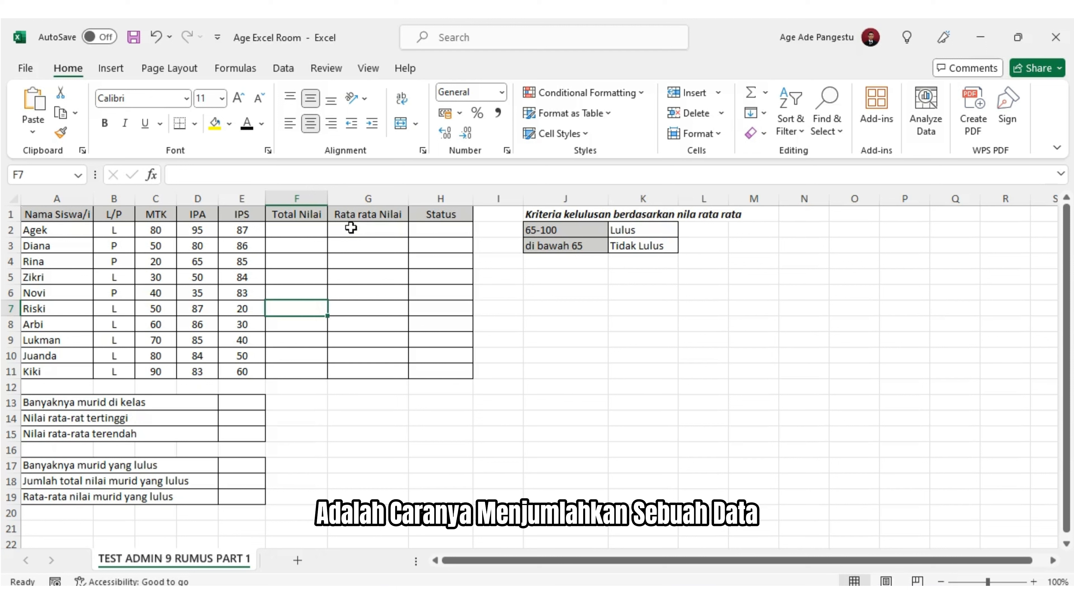
left_click(297, 230)
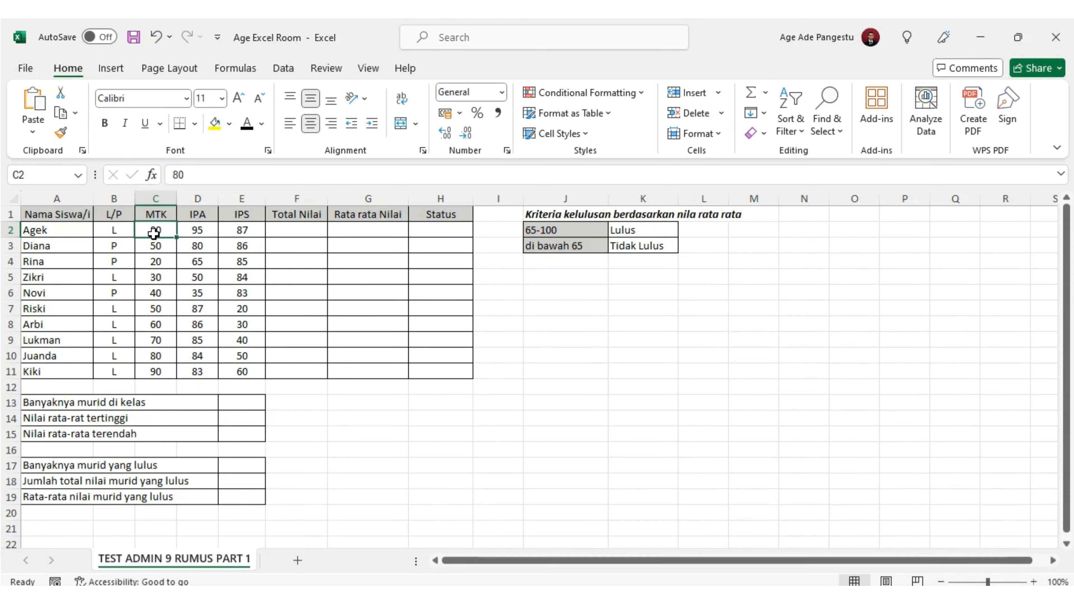
left_click(207, 233)
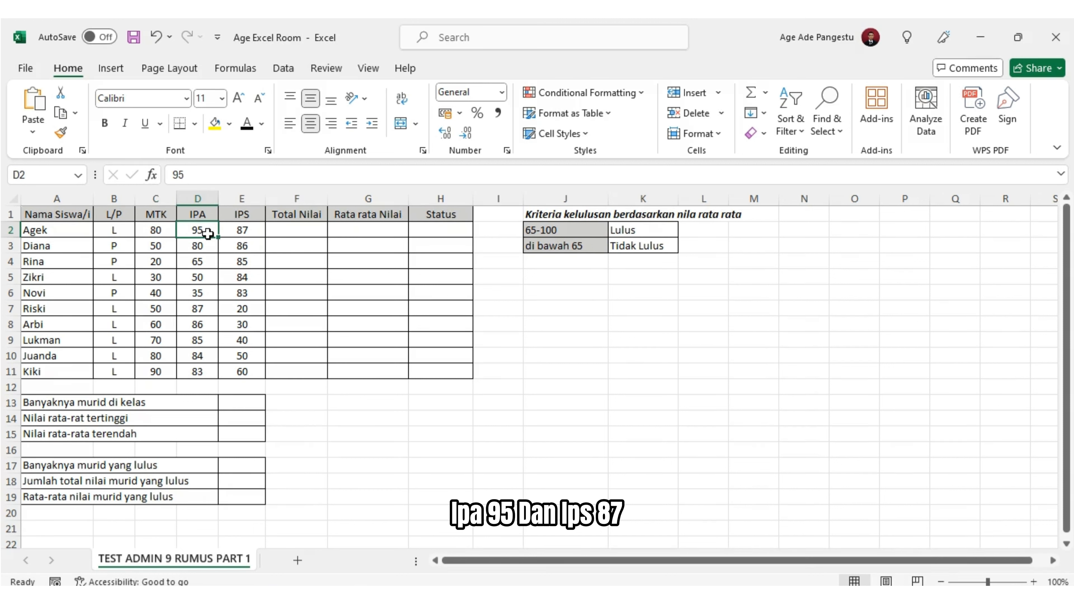
left_click(239, 232)
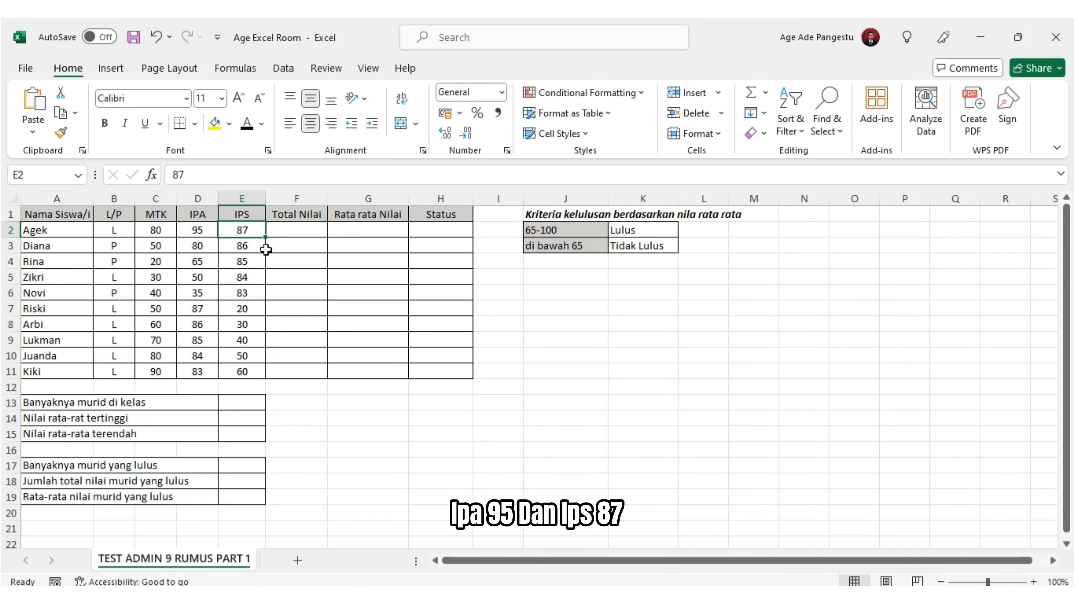
Enter =SUM(C2:E2) in F2 to total the first student's MTK, IPA and IPS scores.
left_click(287, 231)
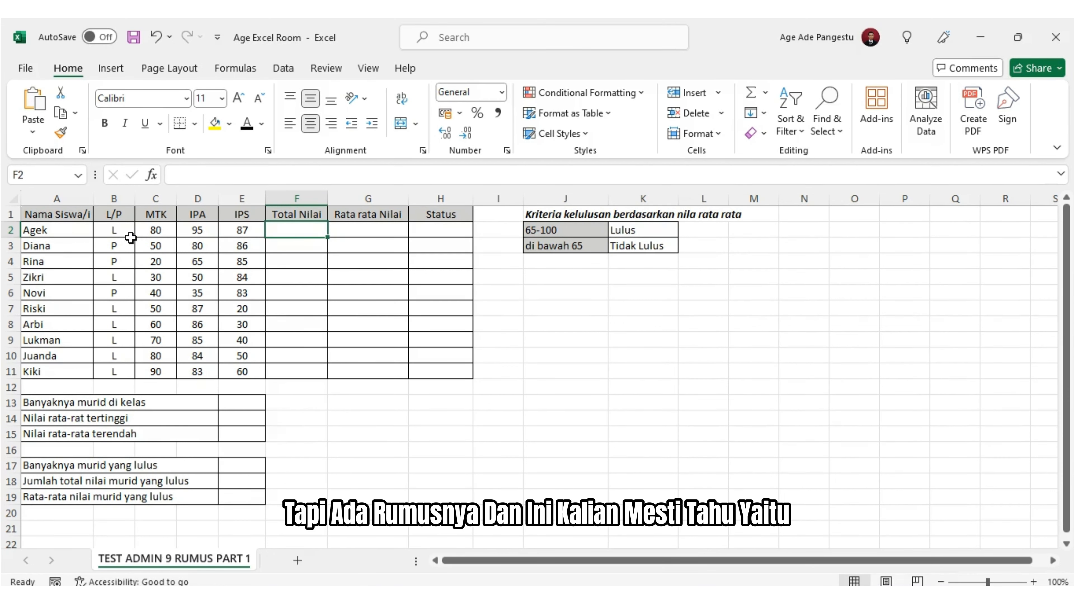
type("=")
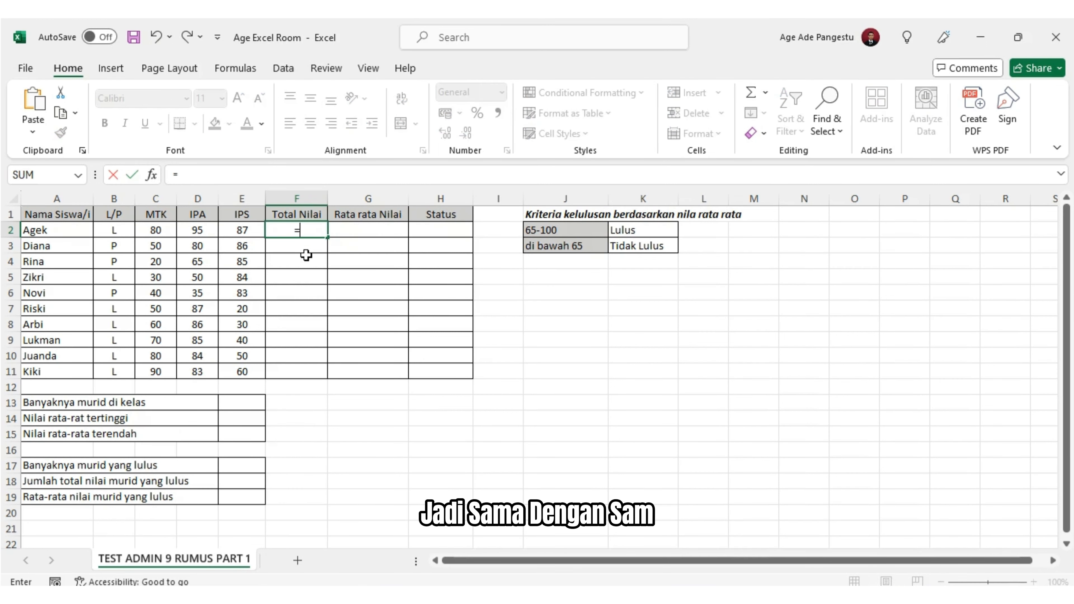
type("SUM(")
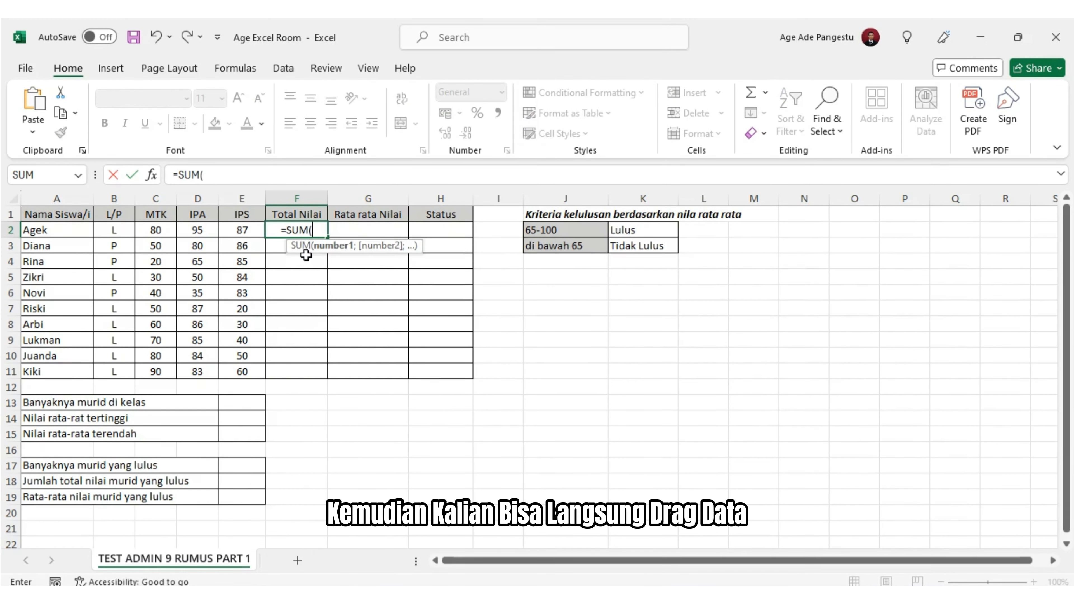
left_click_drag(144, 233, 237, 235)
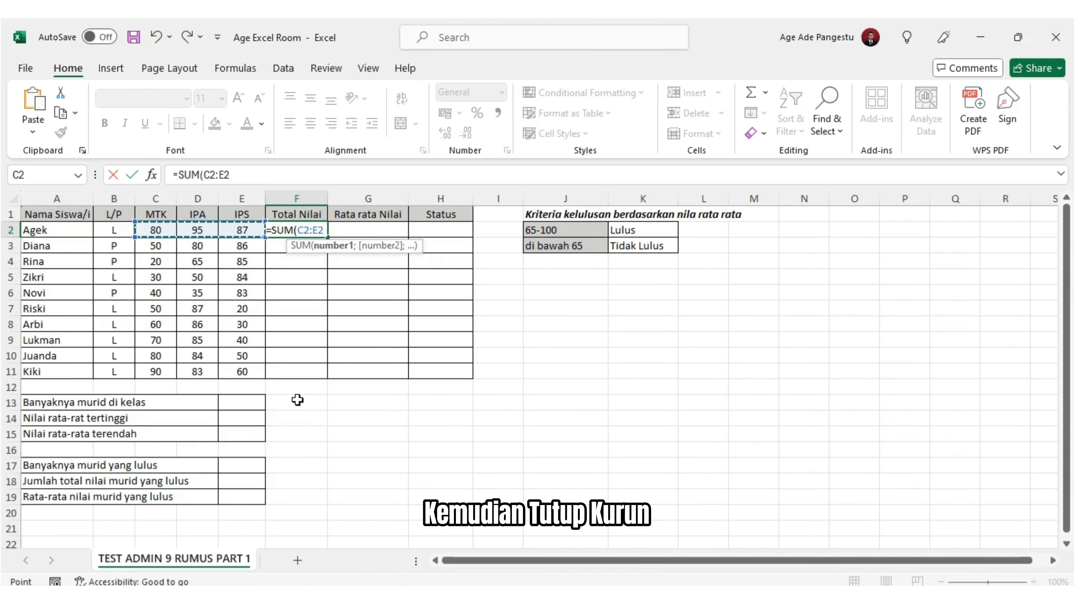
type(")")
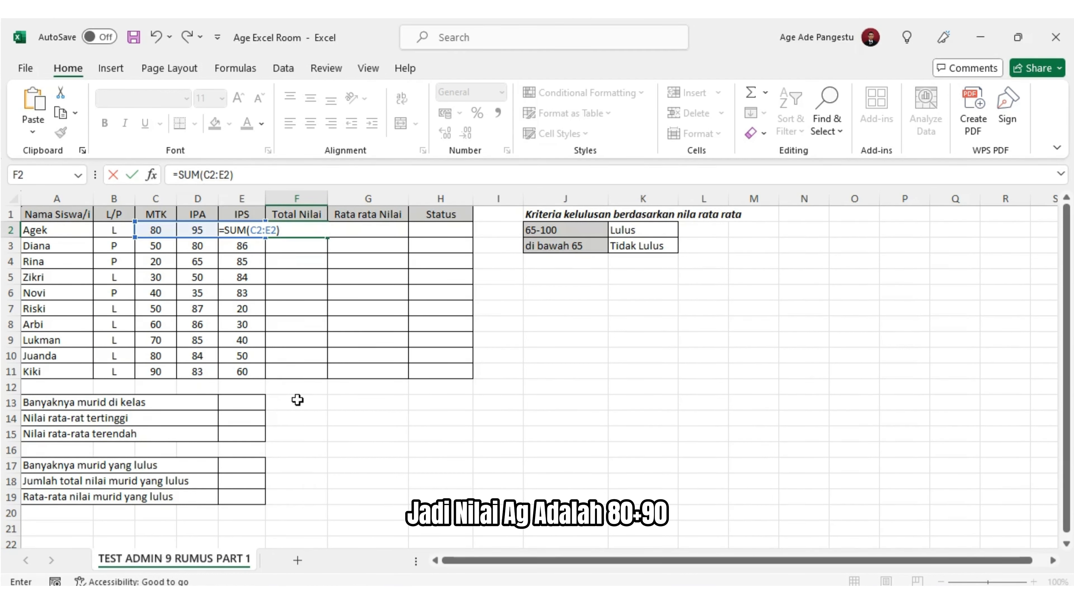
key("Return")
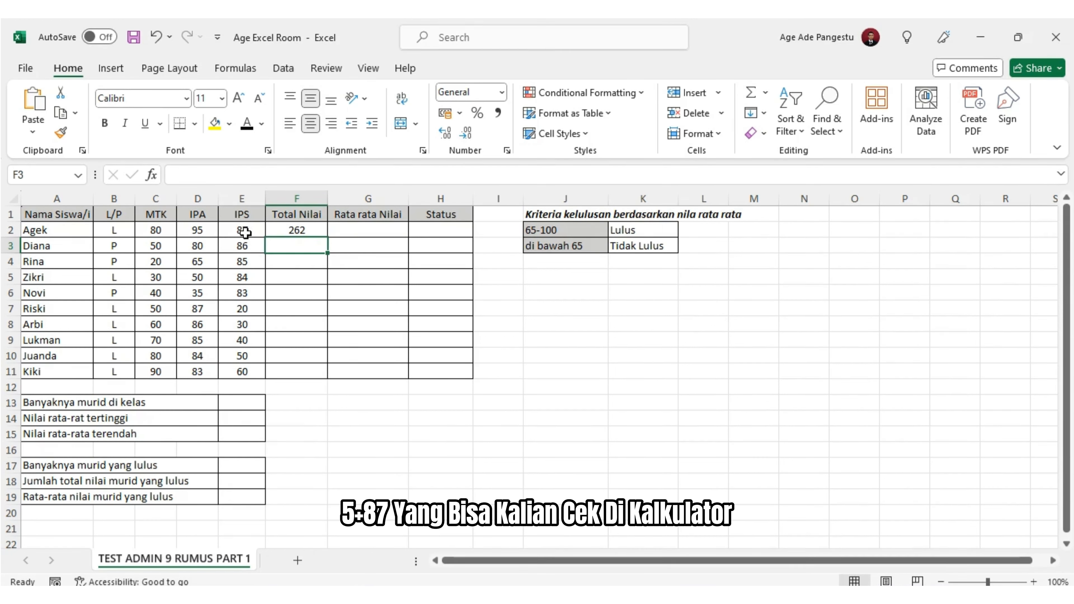
Check the first student's scores against the total in F2, and fill its SUM formula down to F11.
left_click(151, 229)
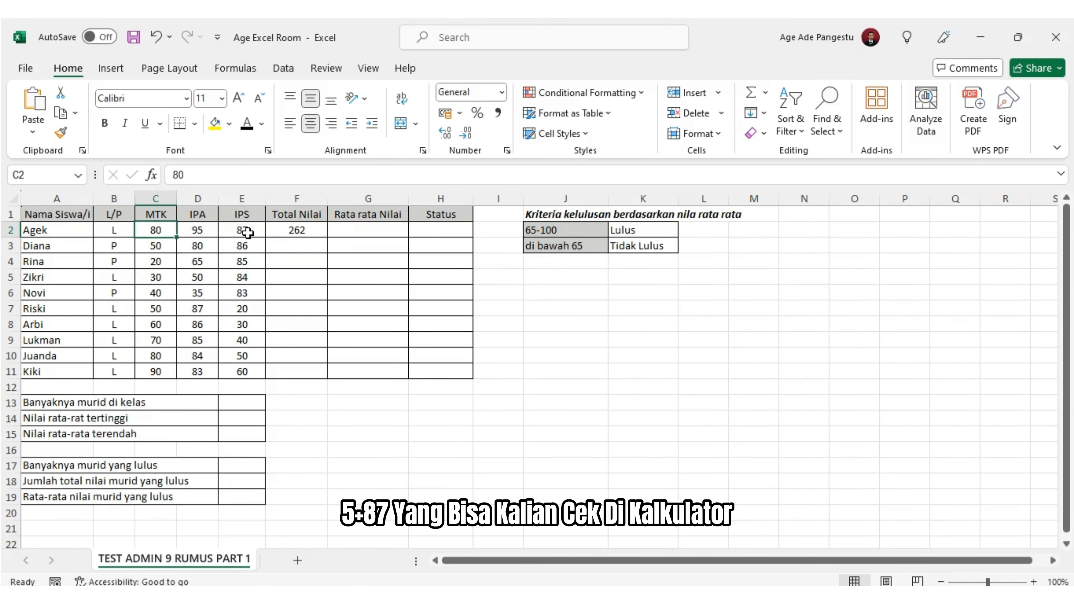
left_click(216, 232)
left_click(241, 233)
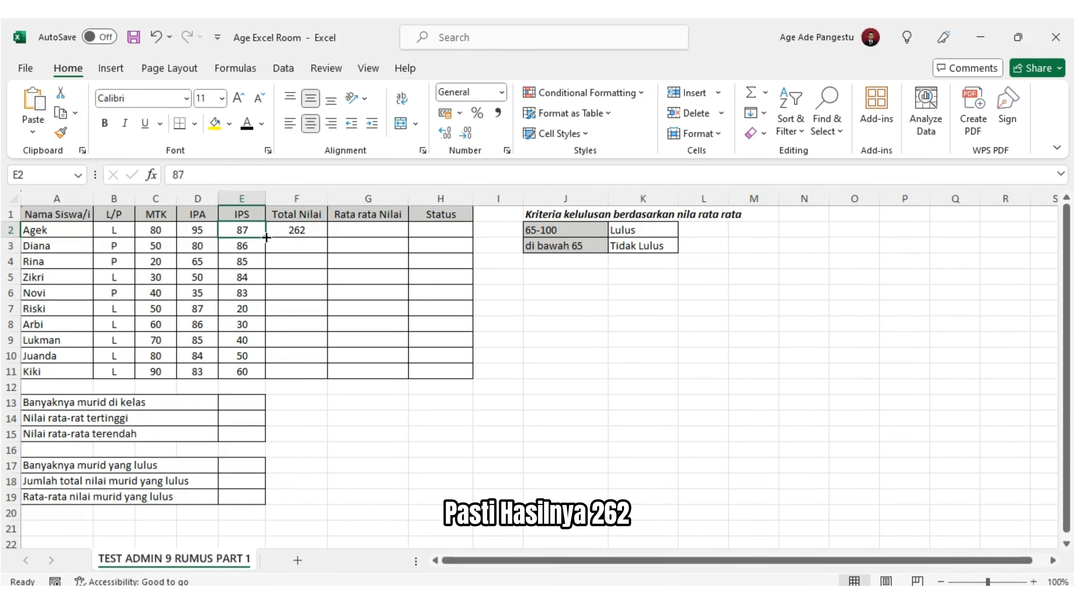
left_click(313, 232)
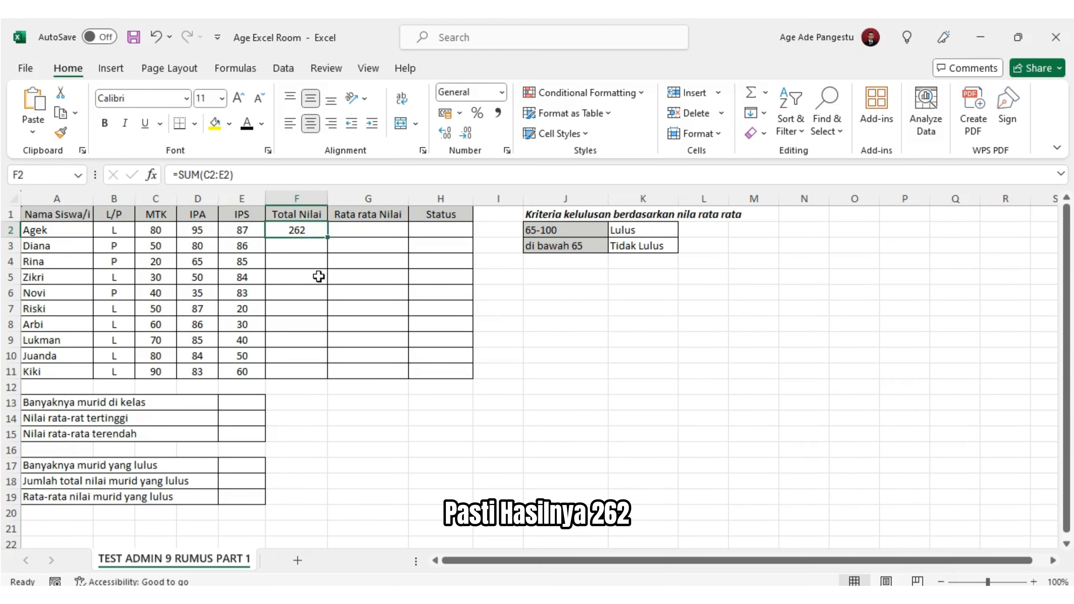
left_click(330, 258)
left_click(316, 231)
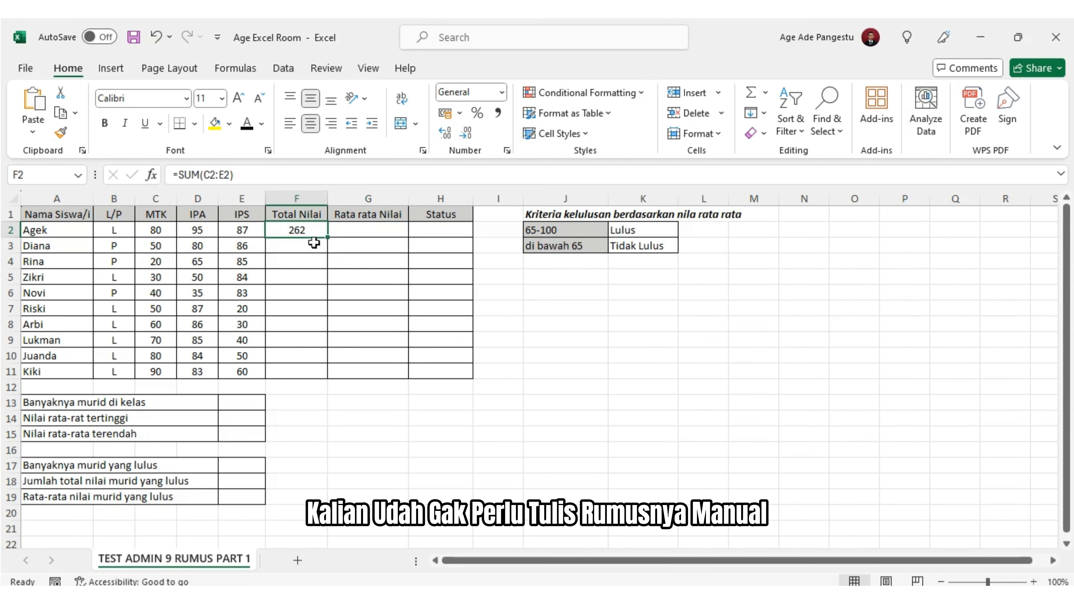
left_click(330, 246)
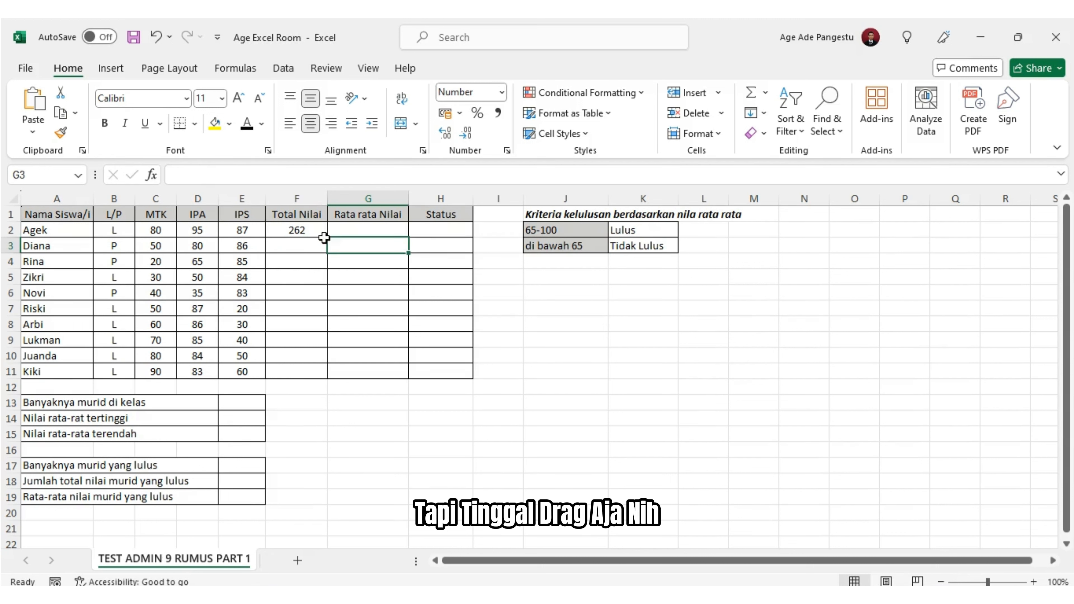
left_click(322, 234)
left_click_drag(328, 238, 328, 238)
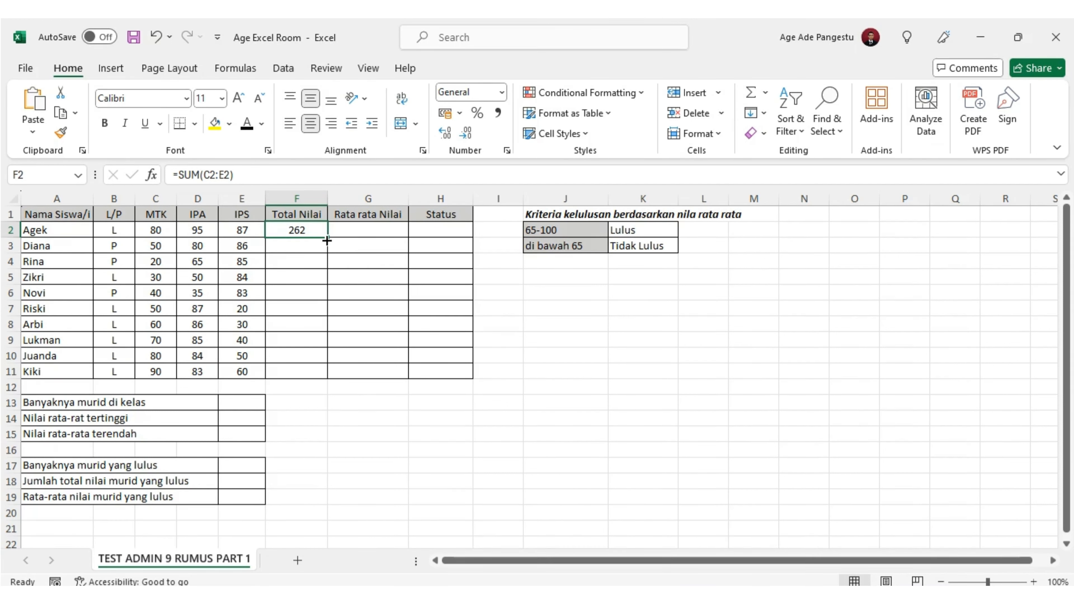
left_click_drag(327, 240, 315, 374)
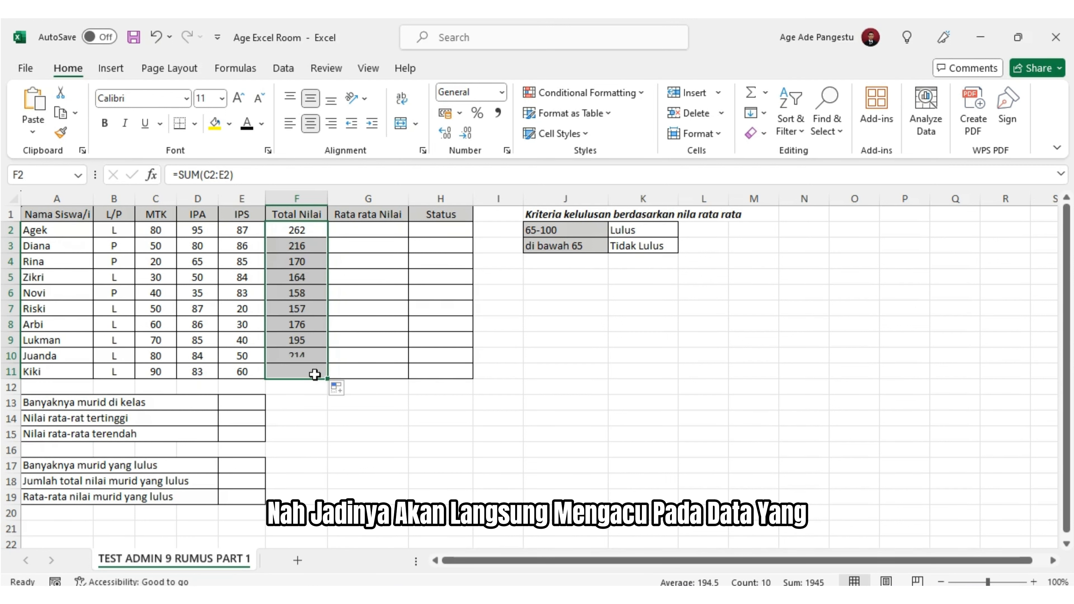
left_click(423, 415)
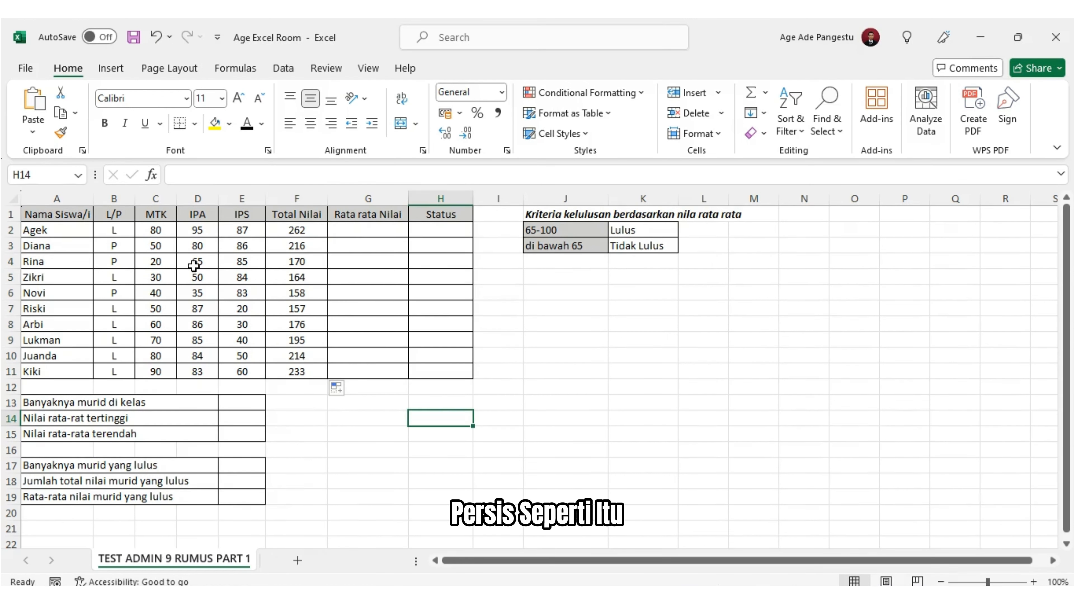
left_click(292, 402)
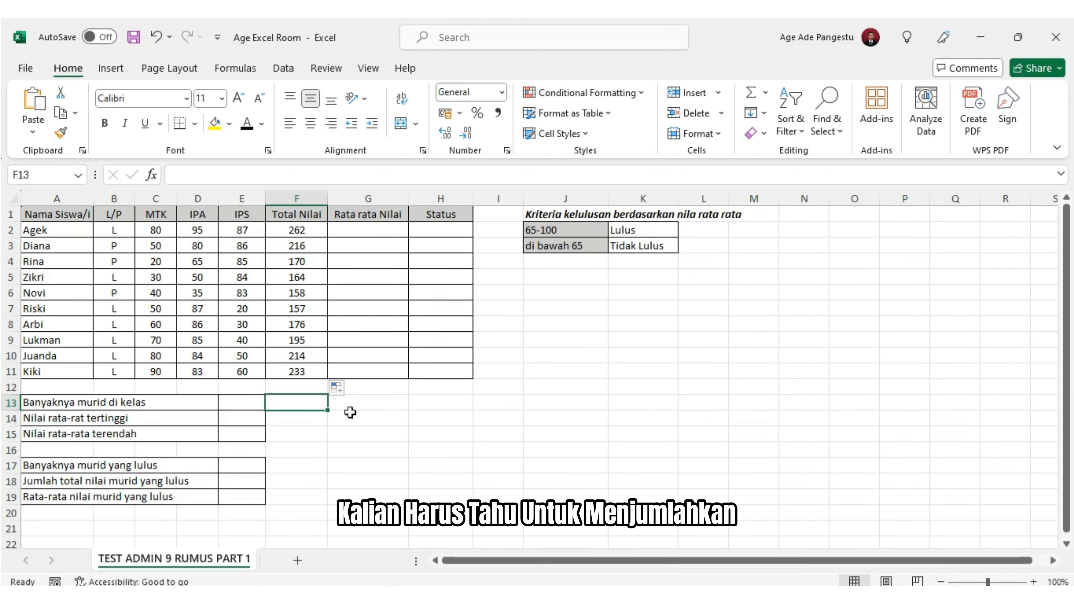
left_click(366, 452)
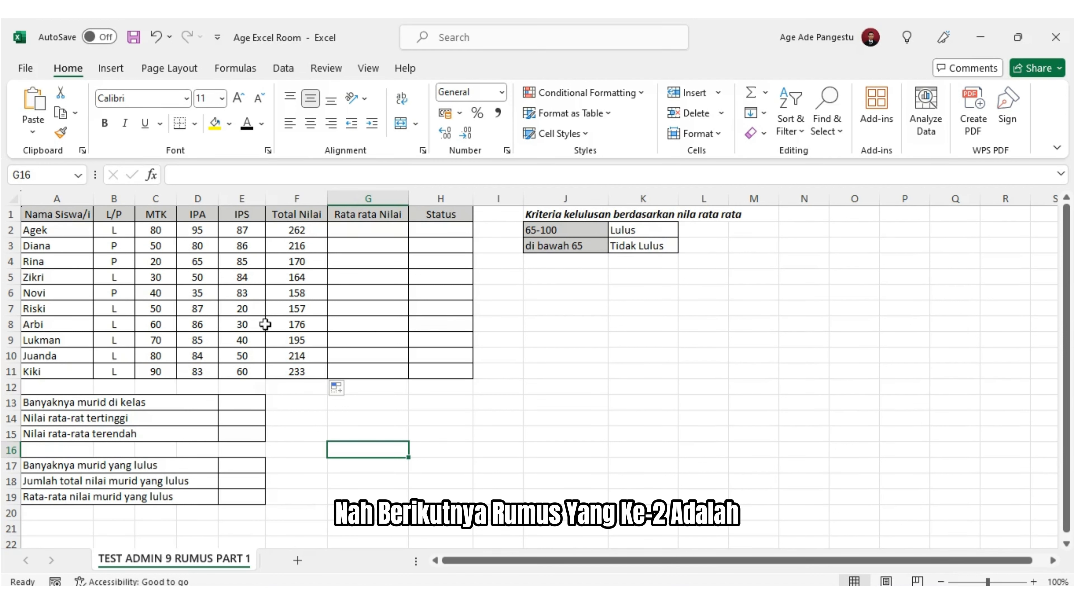
left_click(434, 433)
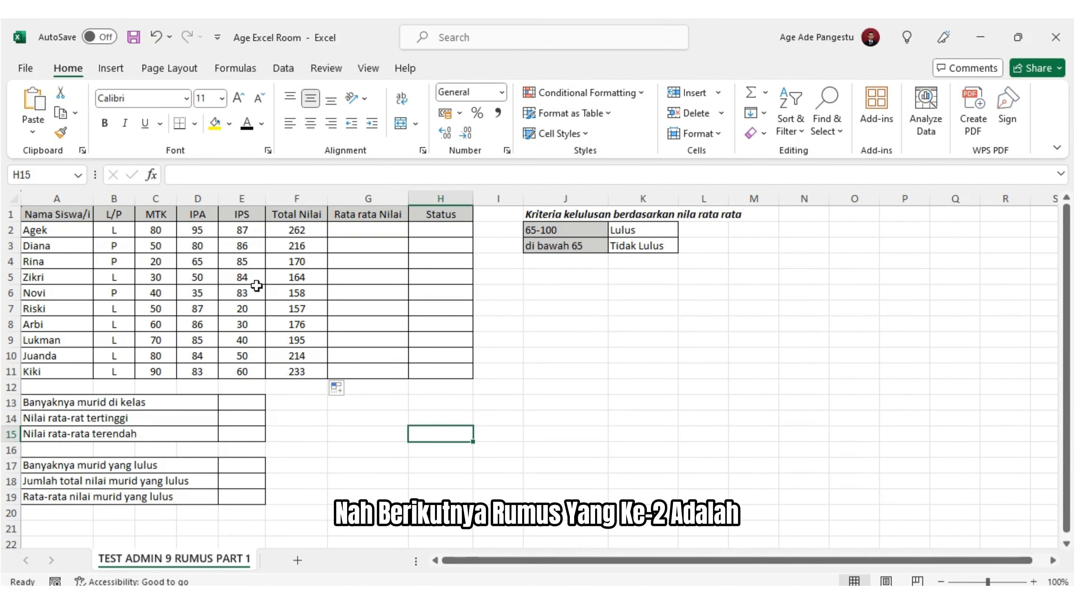
Enter =AVERAGE(C2:E2) in G2 to average the first student's MTK, IPA and IPS scores.
left_click(350, 232)
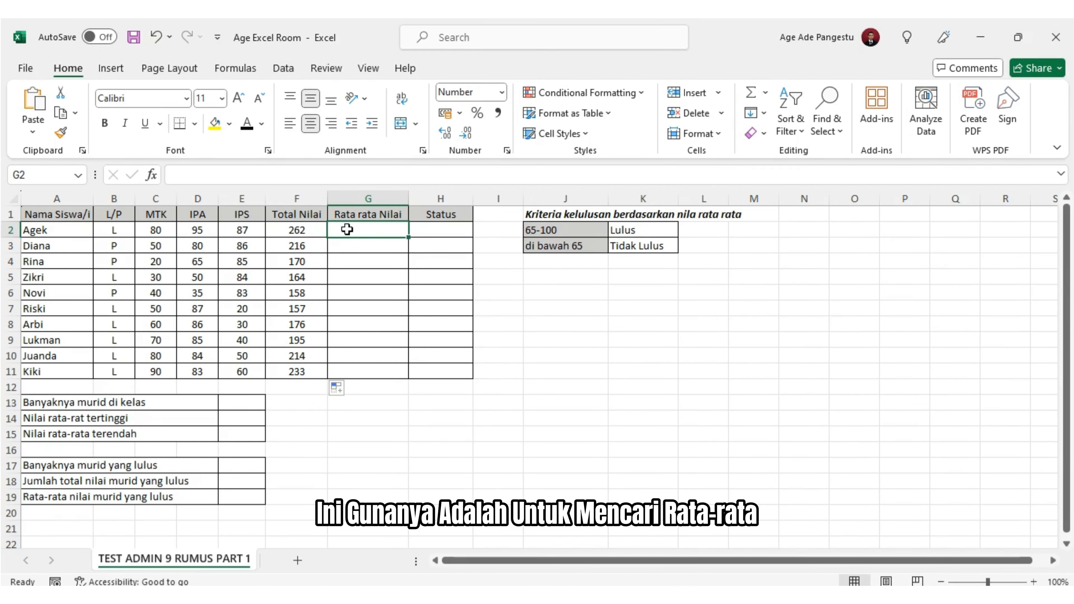
left_click_drag(151, 231, 223, 230)
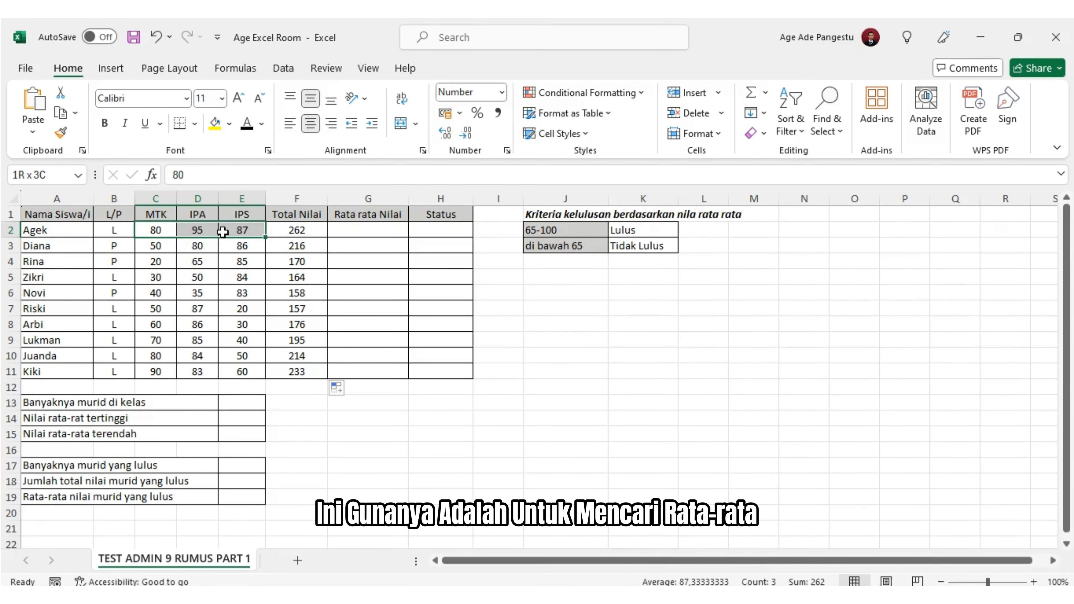
left_click(376, 241)
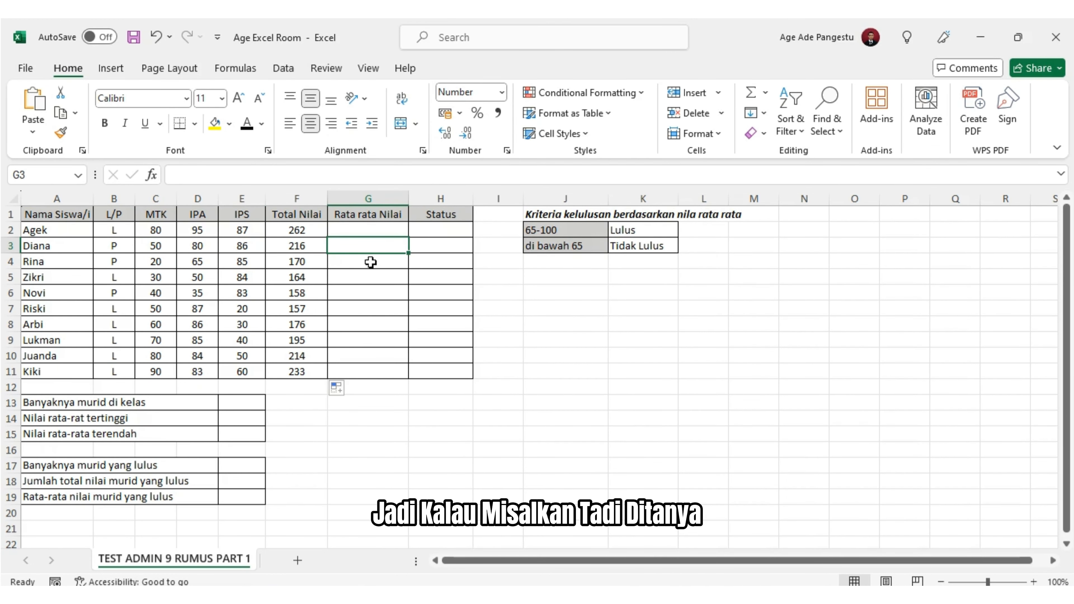
left_click(377, 229)
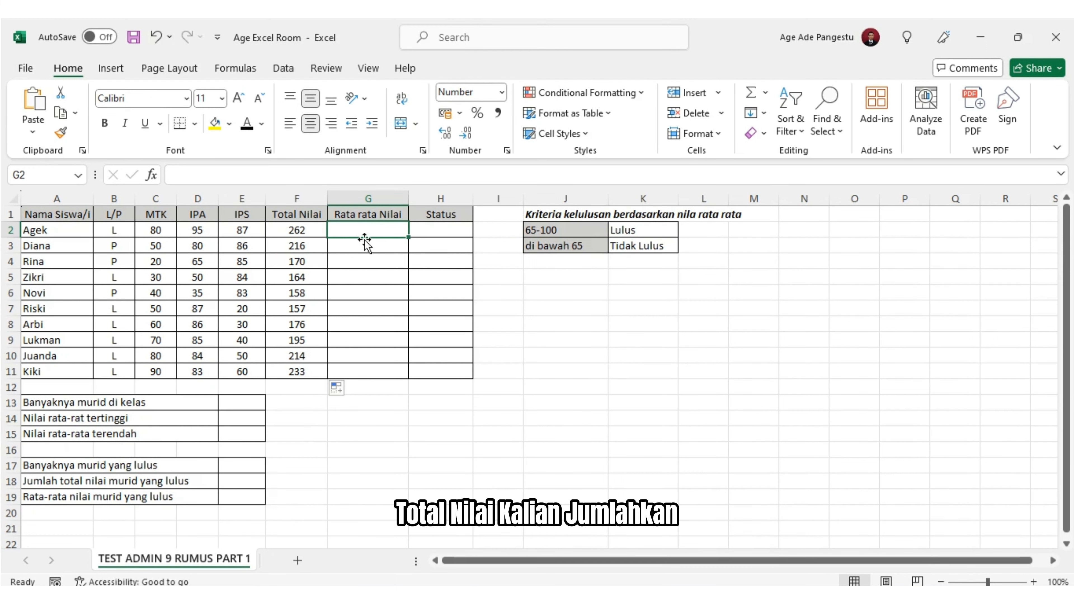
left_click(301, 228)
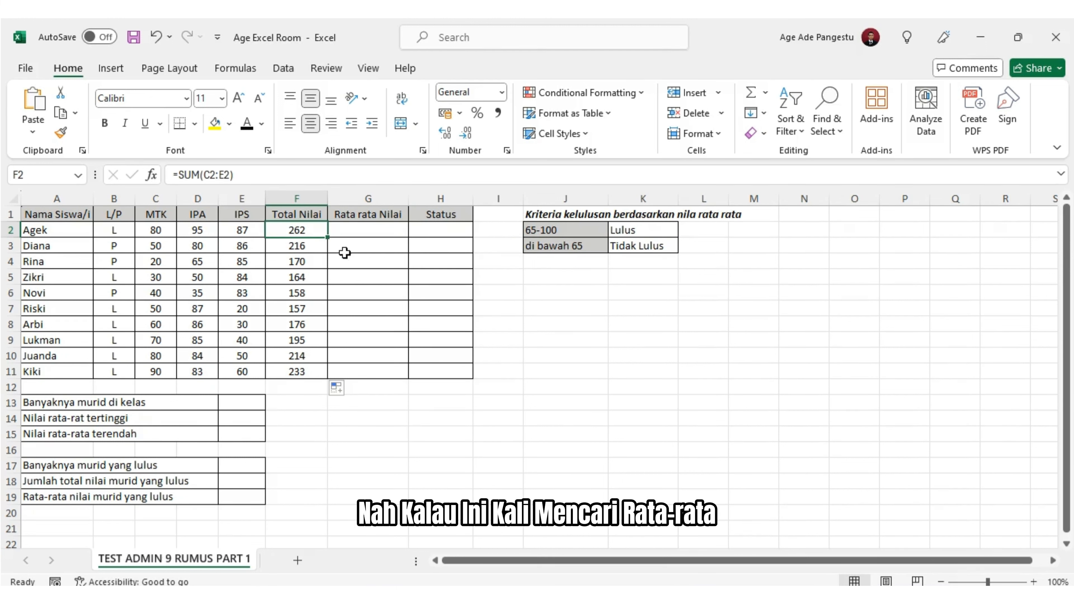
left_click(358, 230)
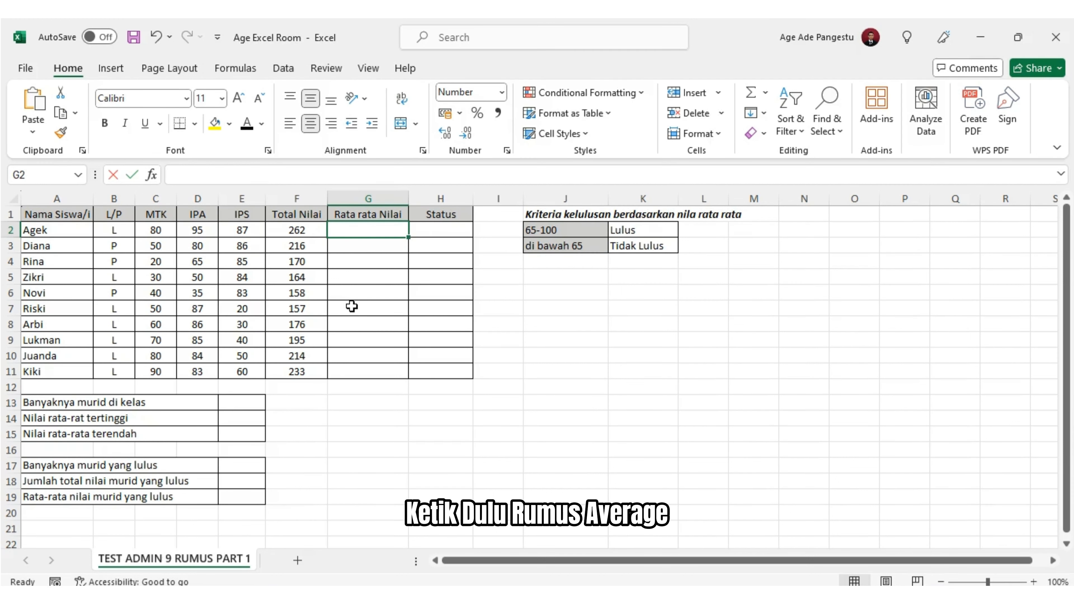
type("=")
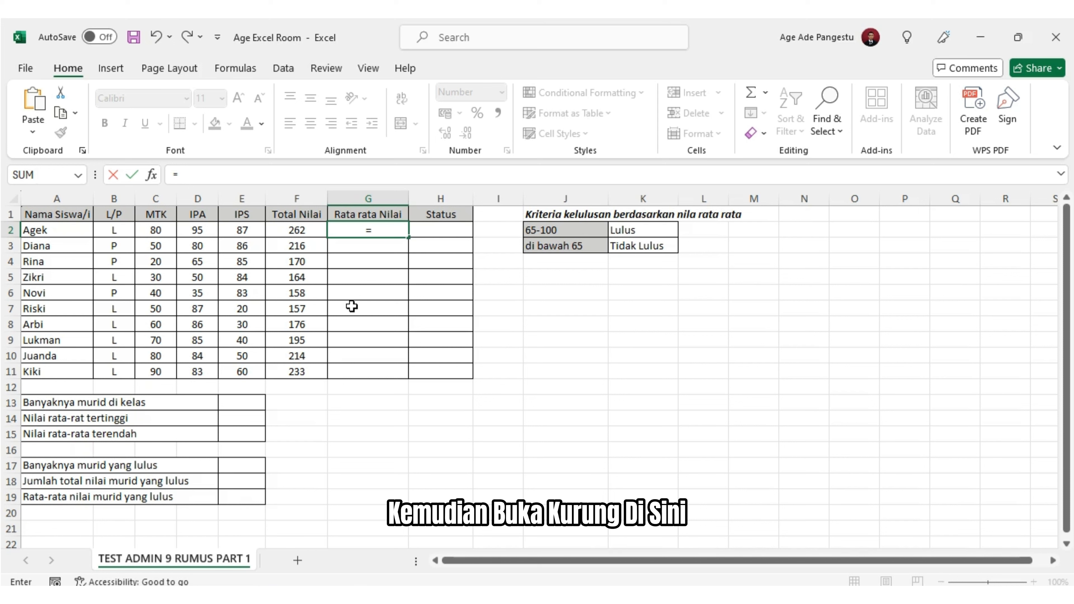
type("average")
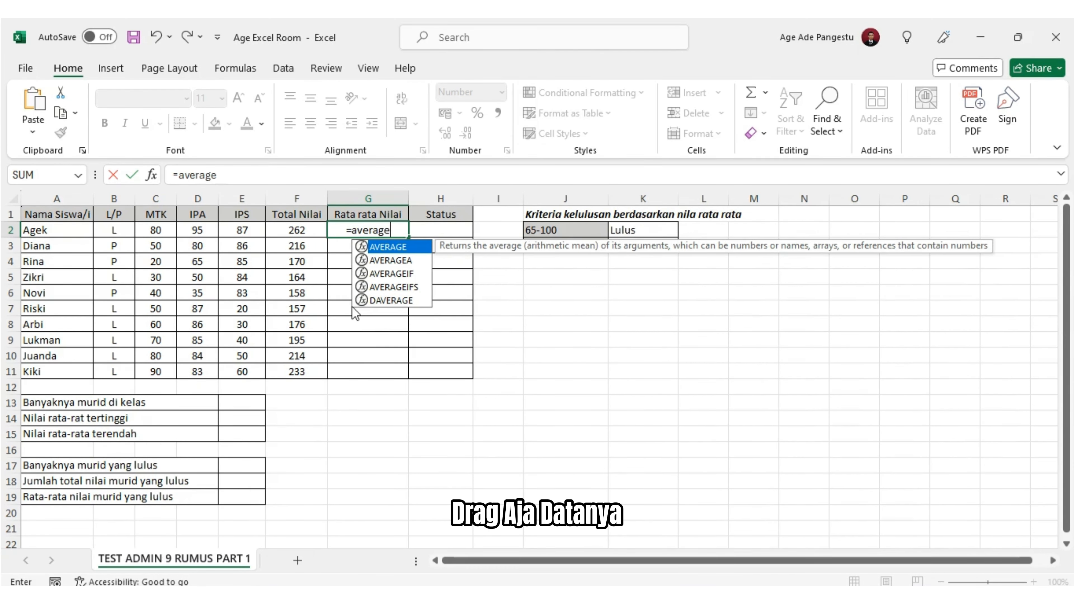
type("(")
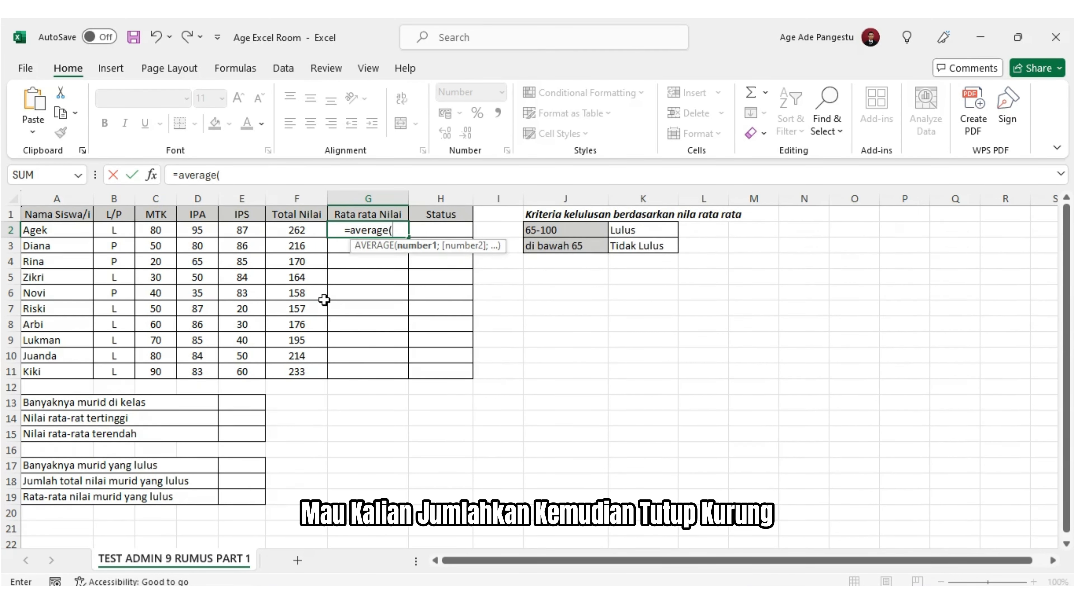
left_click_drag(157, 230, 220, 231)
type(")")
key("Return")
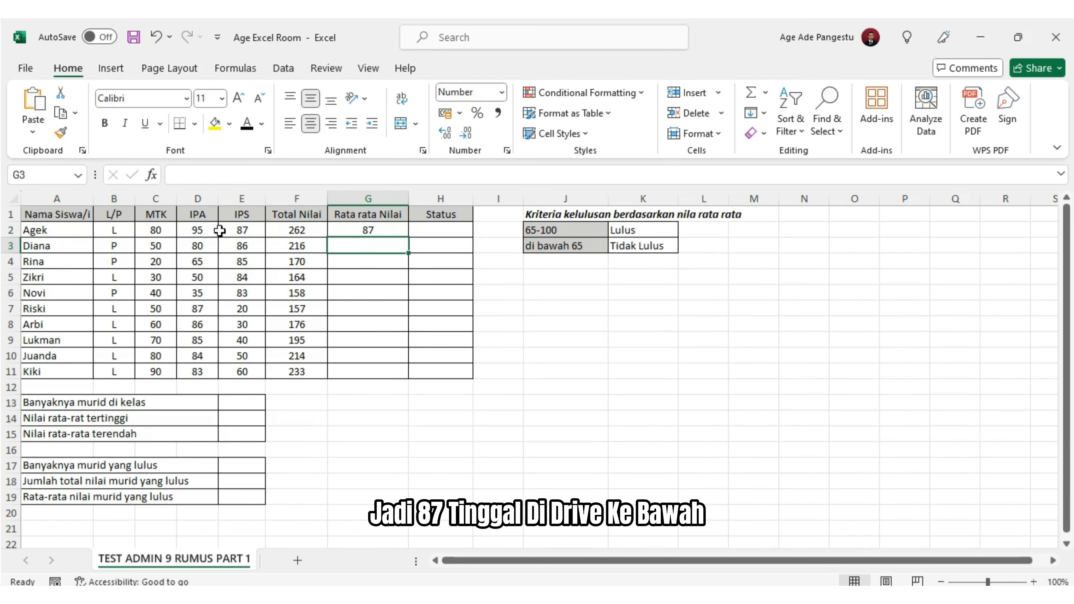
Fill the AVERAGE formula in G2 down to G11 for the remaining students.
left_click(387, 229)
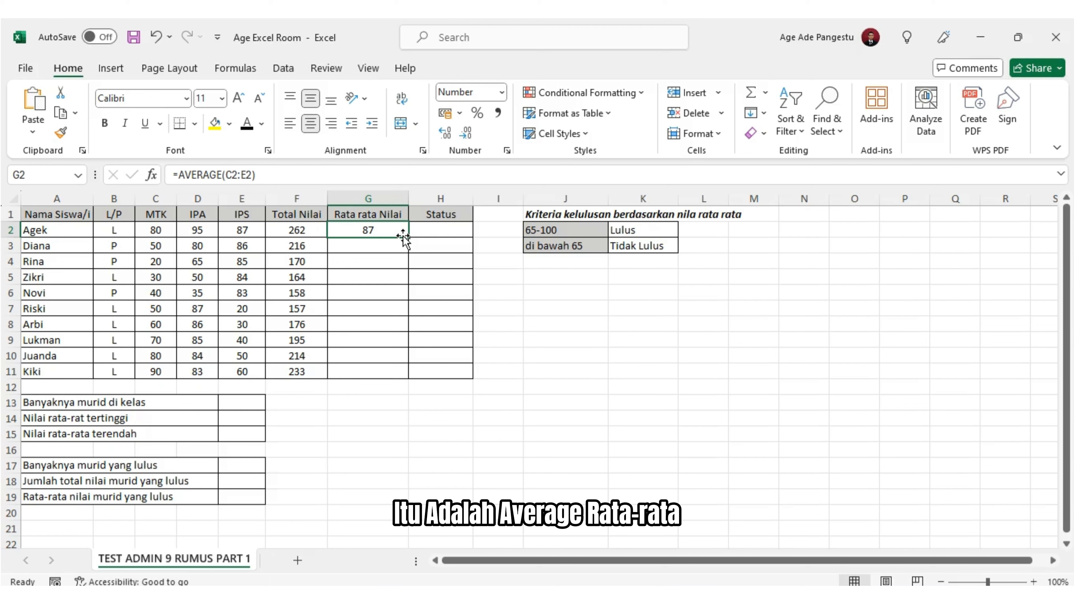
left_click_drag(410, 237, 406, 382)
left_click(448, 451)
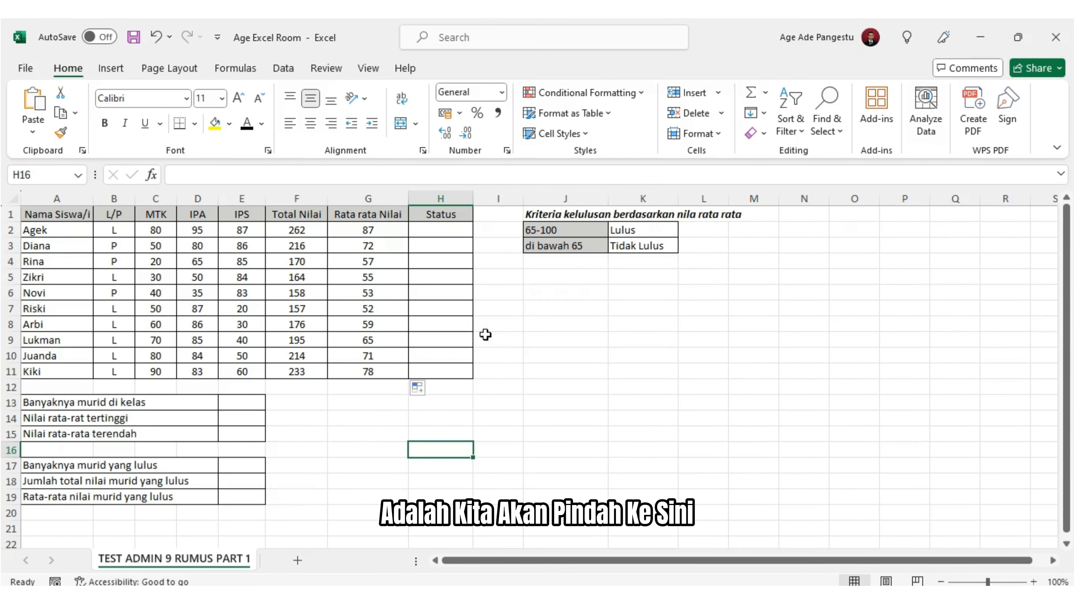
Examine the student name list in A2:A11 and the summary row for the number of students in the class.
left_click(592, 343)
left_click(236, 405)
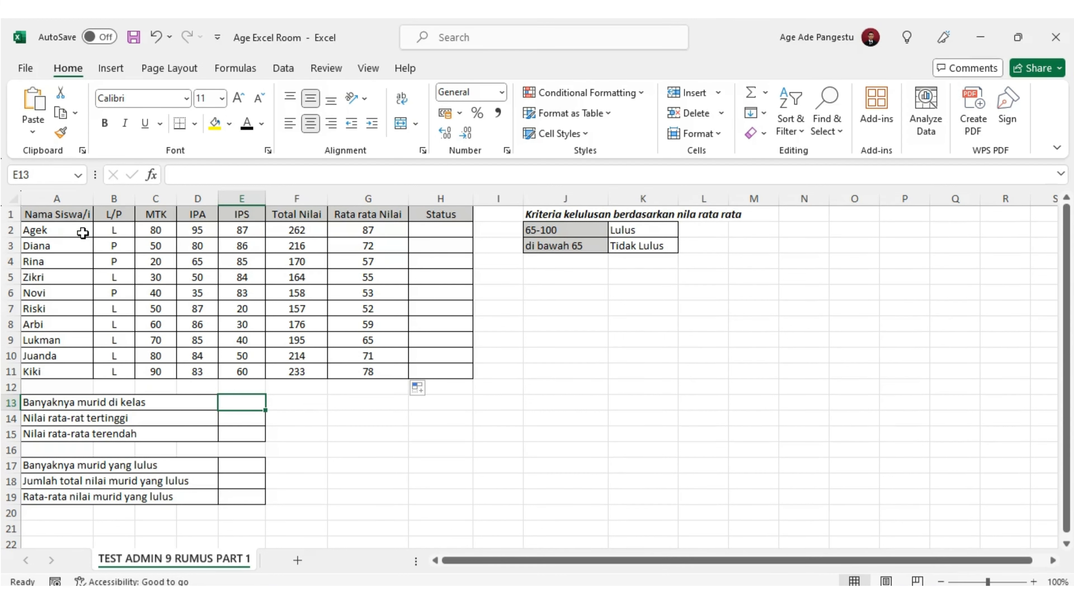
left_click_drag(82, 232, 66, 367)
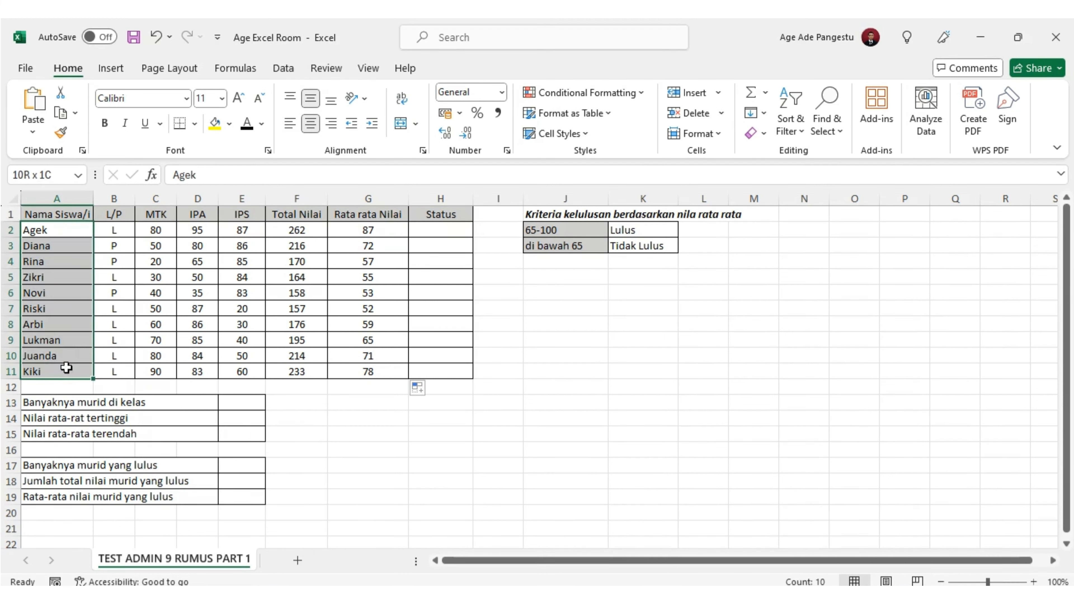
left_click(359, 448)
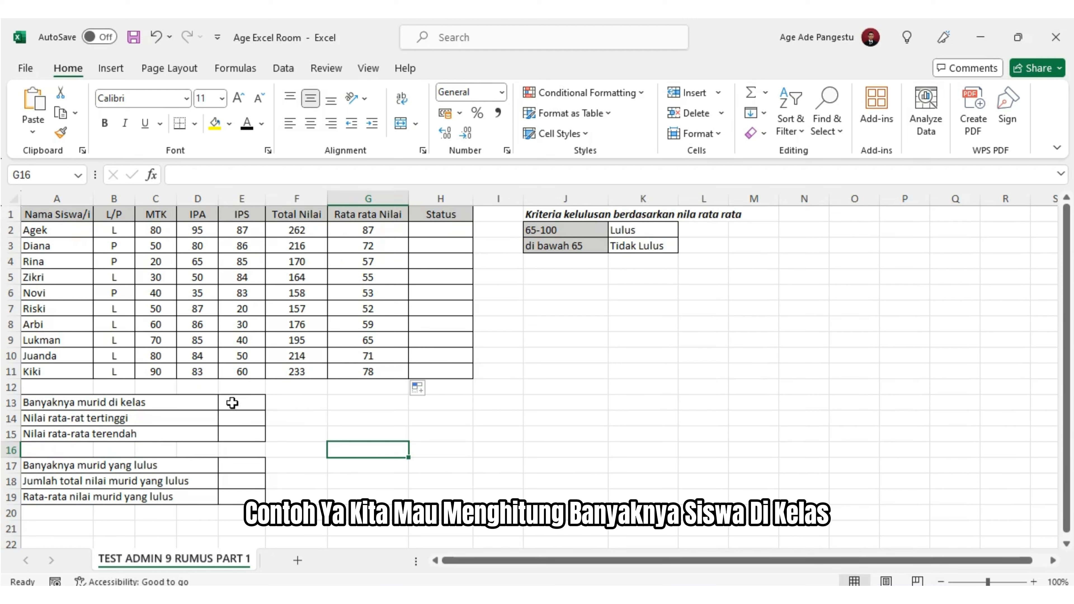
left_click(294, 418)
left_click(251, 400)
left_click_drag(59, 231, 63, 370)
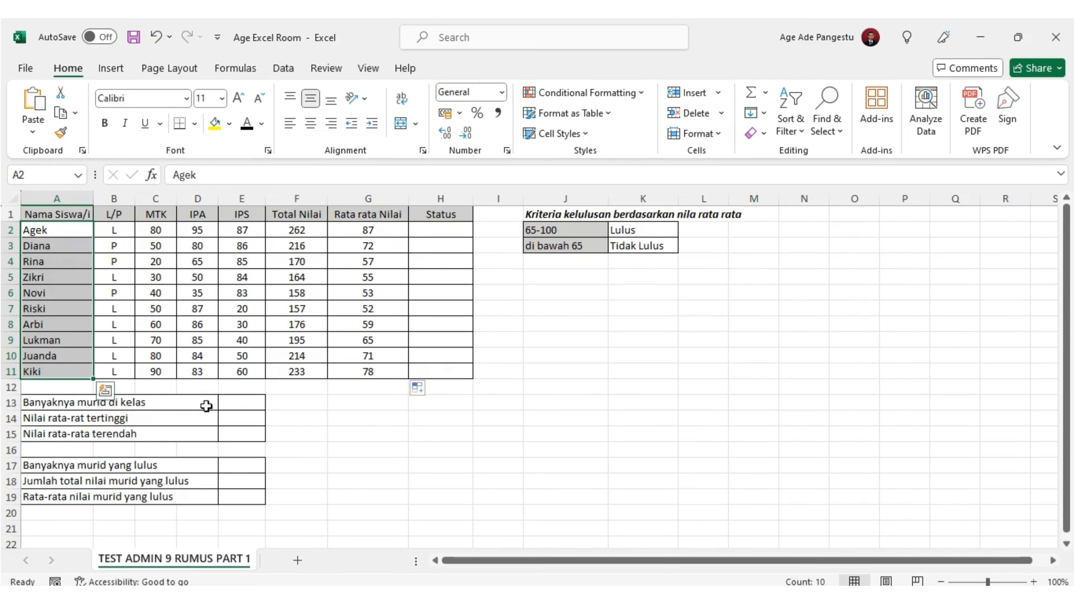
left_click(367, 418)
left_click_drag(69, 231, 69, 370)
left_click(127, 416)
Enter =COUNT(F2:F11) in E13 to count the students in the class from their numeric total scores.
left_click(252, 401)
type("=")
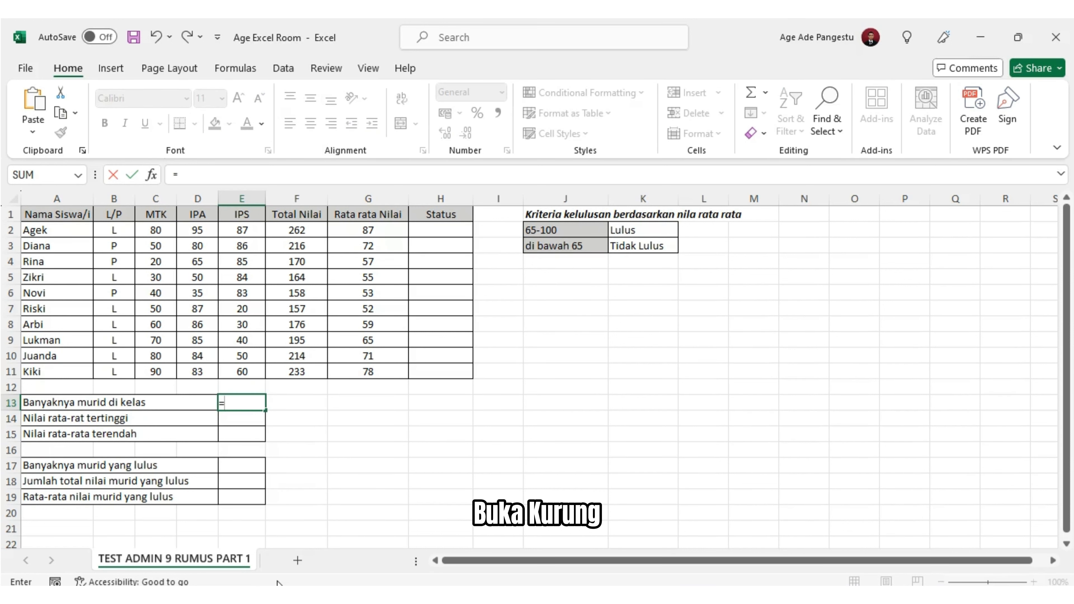
type("count")
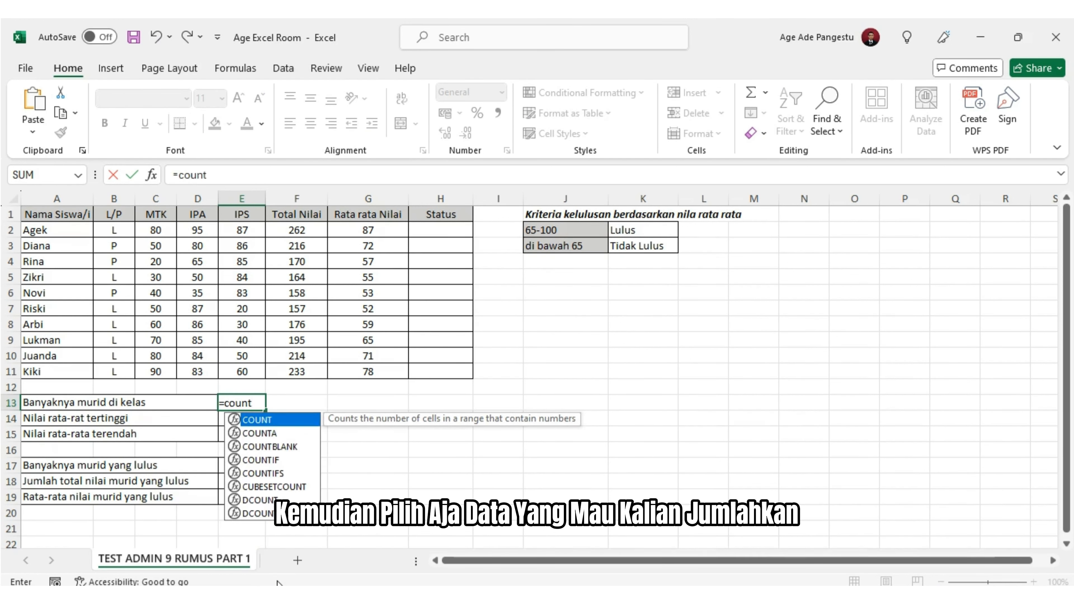
type("(")
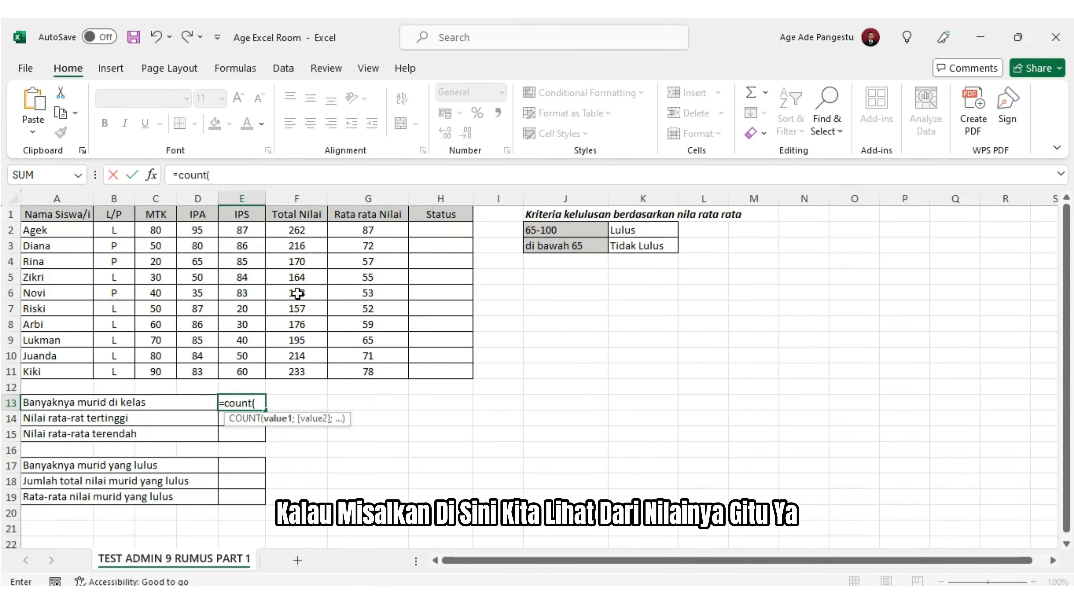
left_click_drag(310, 233, 307, 372)
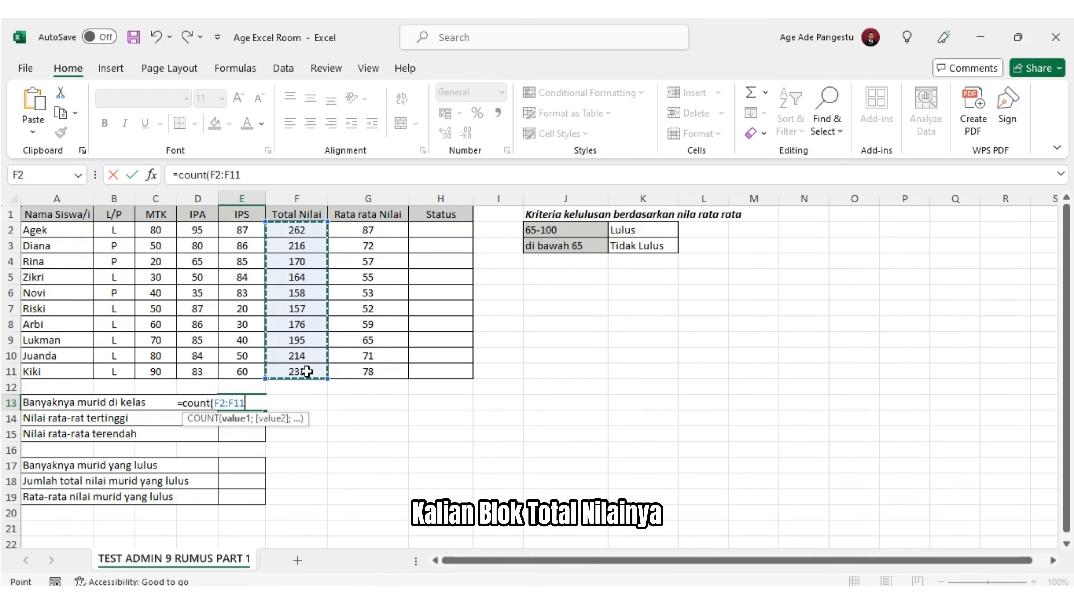
type(")")
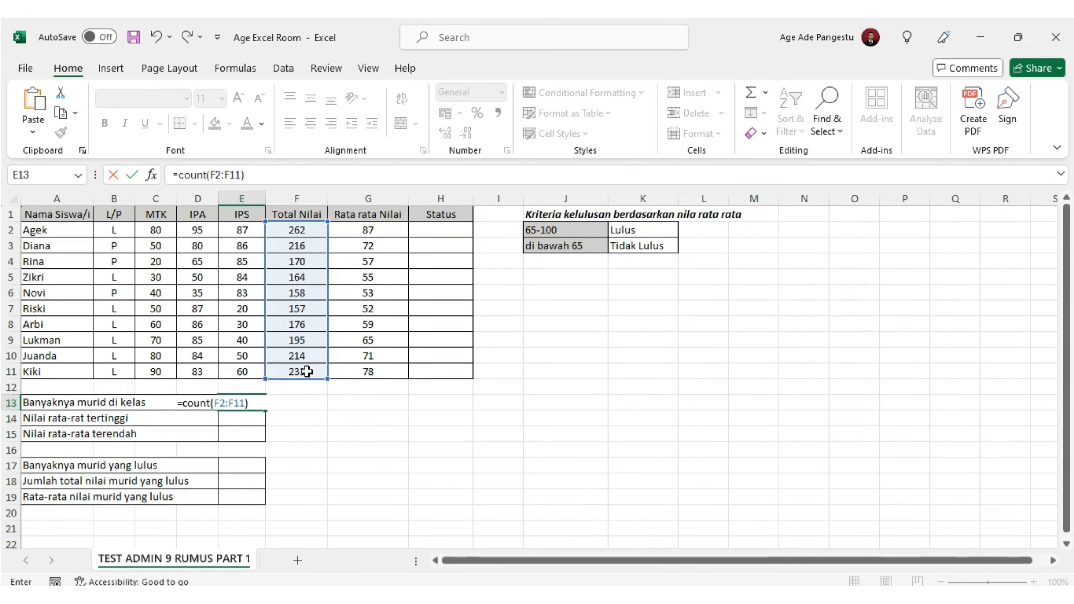
key("Return")
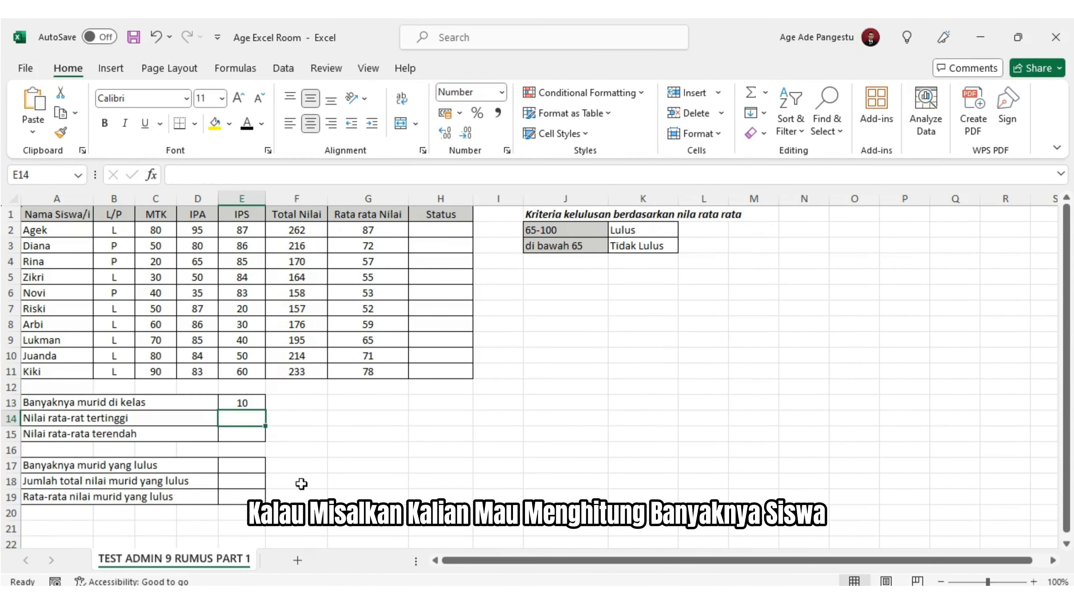
Replace the formula in E13 with =COUNTA(A2:A11) to count the students by their text names.
left_click(249, 405)
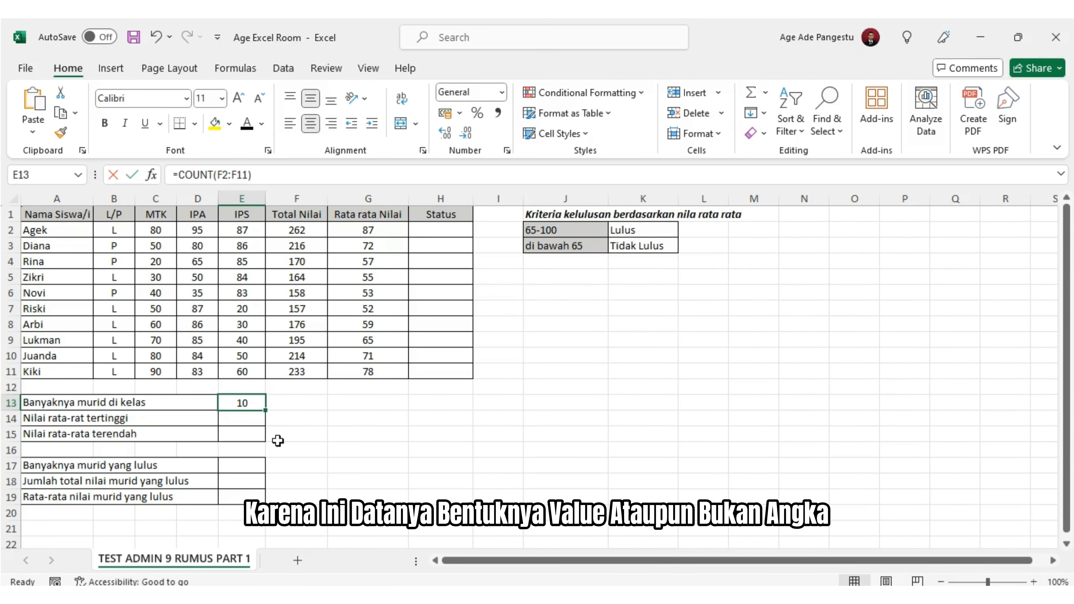
type("=")
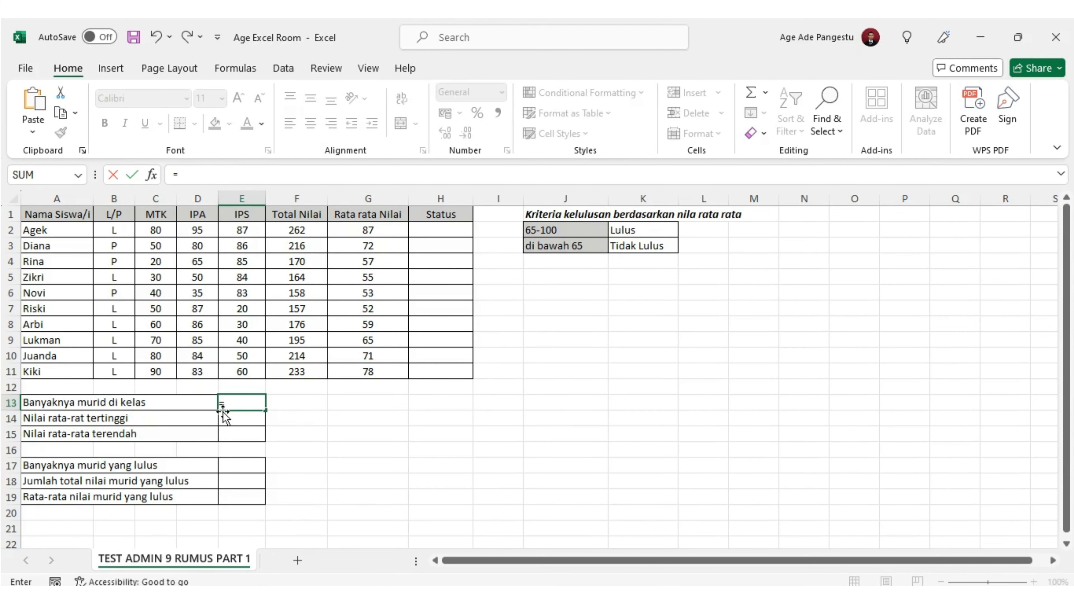
type("count")
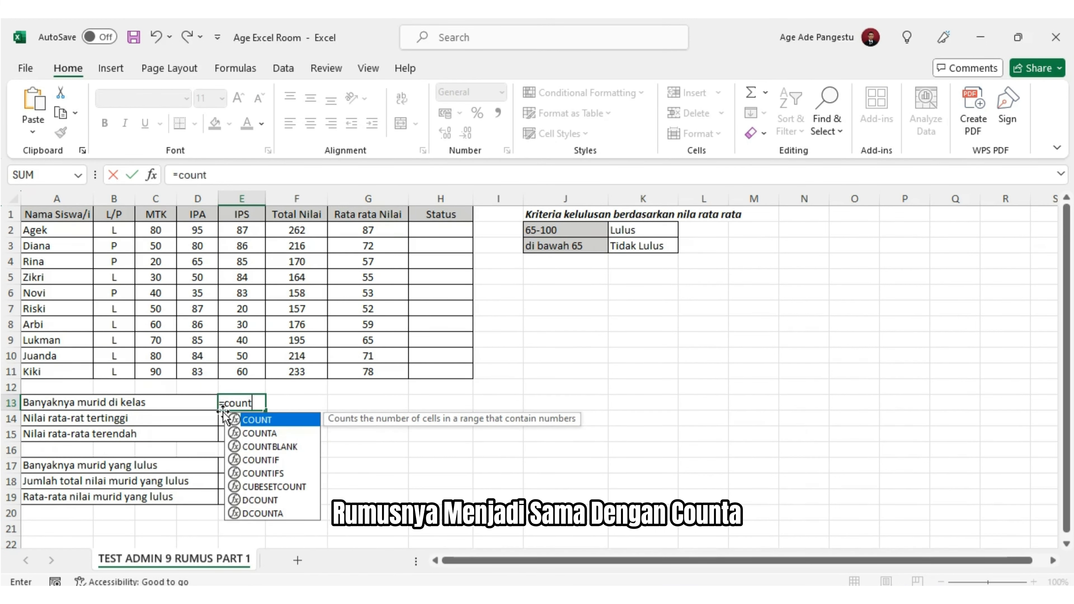
type("a(")
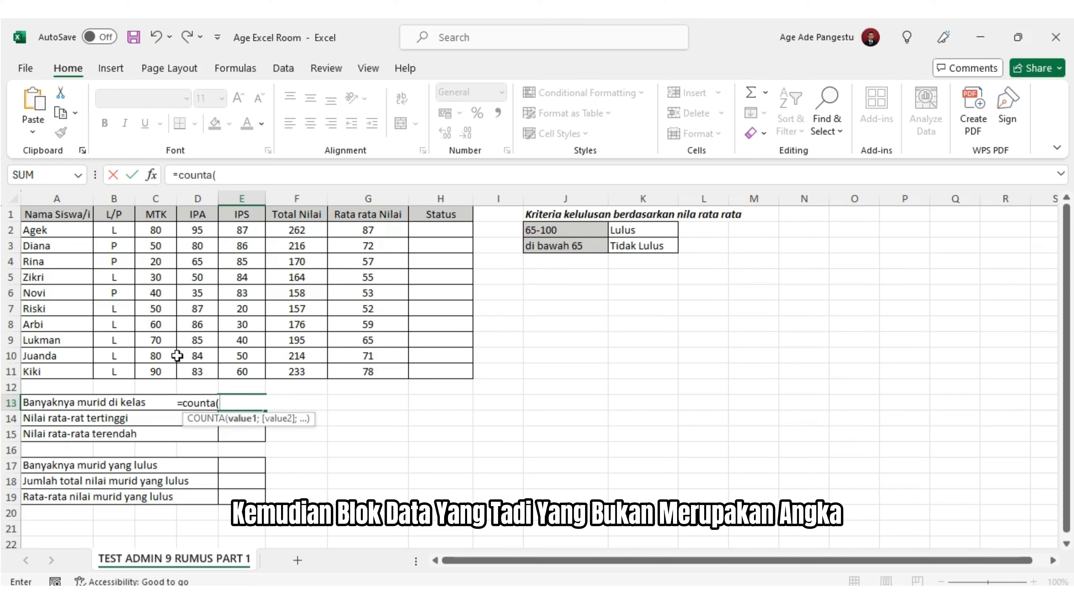
left_click_drag(61, 227, 68, 366)
type(")")
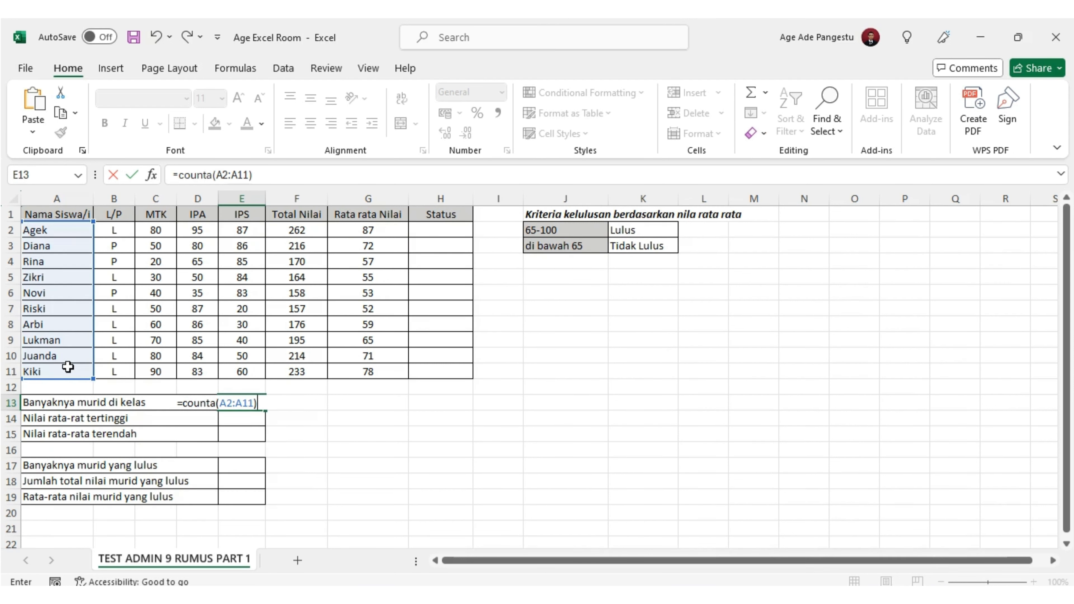
key("Return")
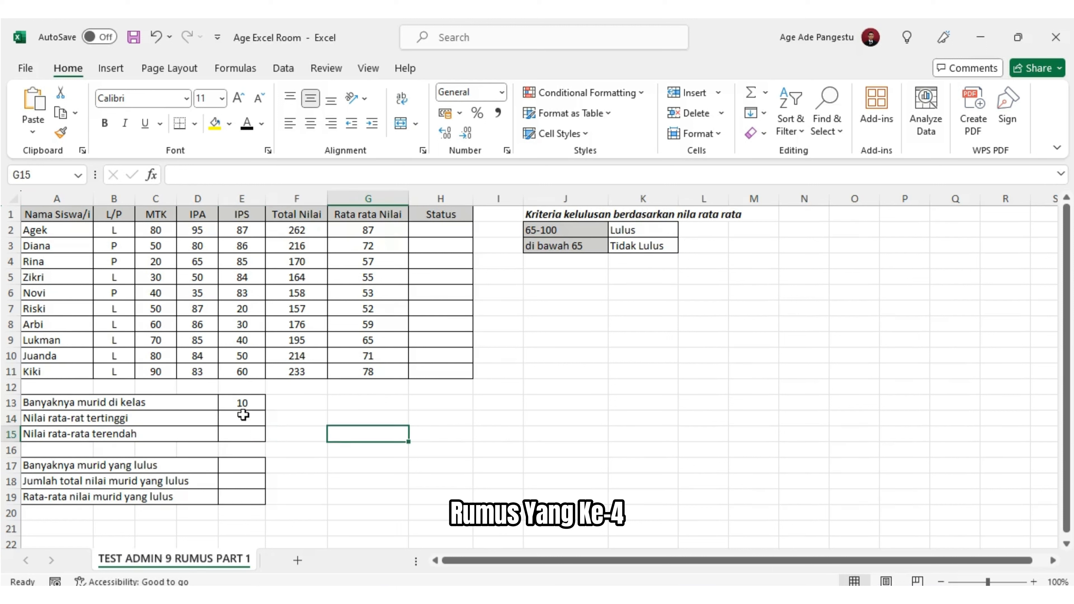
Examine the highest-average summary row and the student averages in G2:G11 that it refers to.
left_click(241, 419)
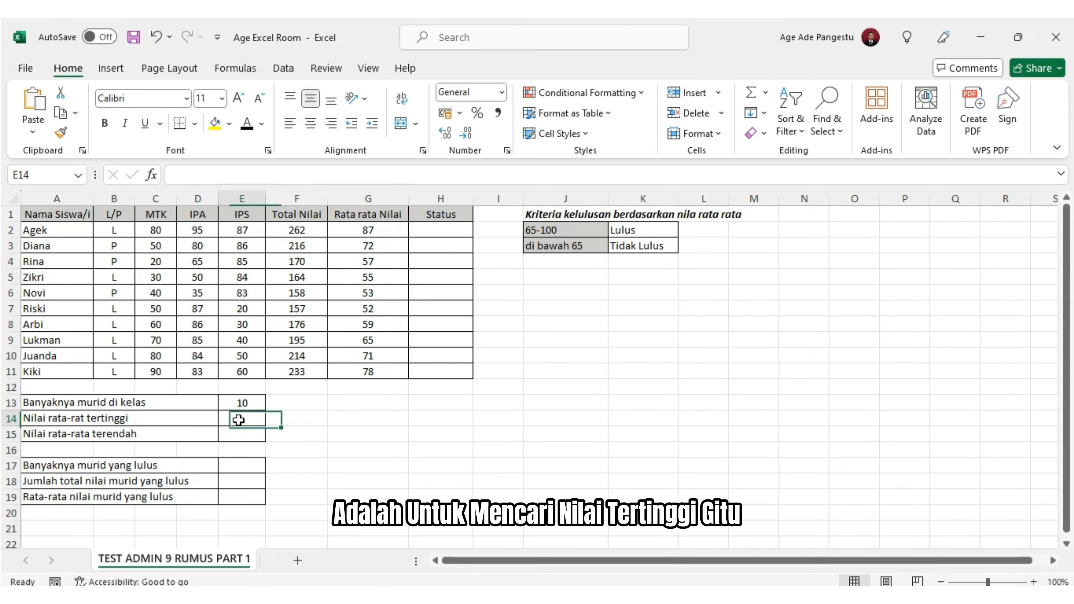
left_click(68, 418)
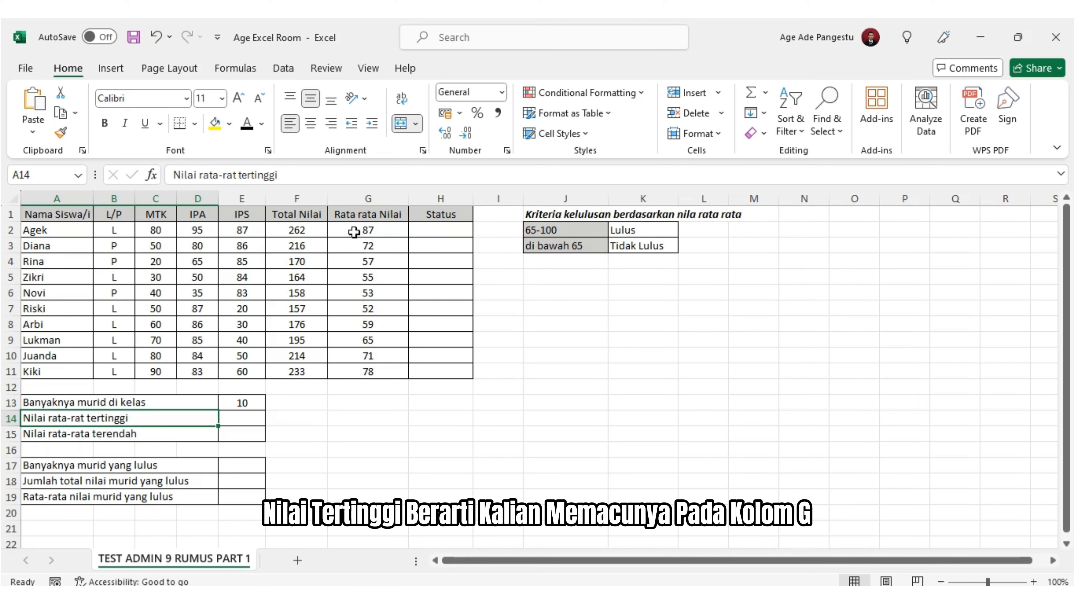
left_click_drag(353, 231, 367, 371)
left_click(355, 448)
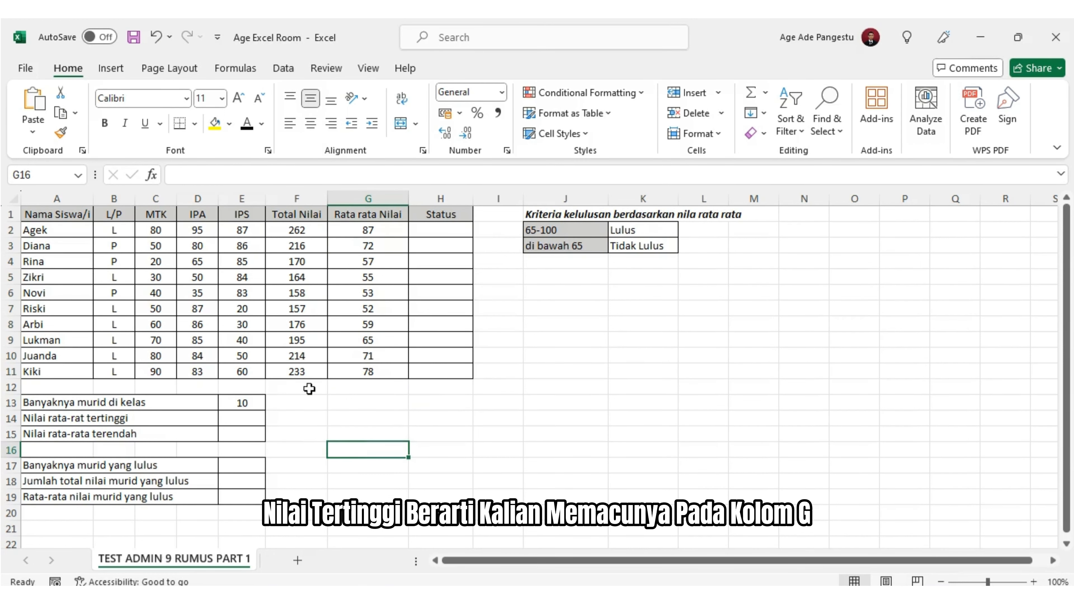
left_click(379, 199)
left_click(478, 383)
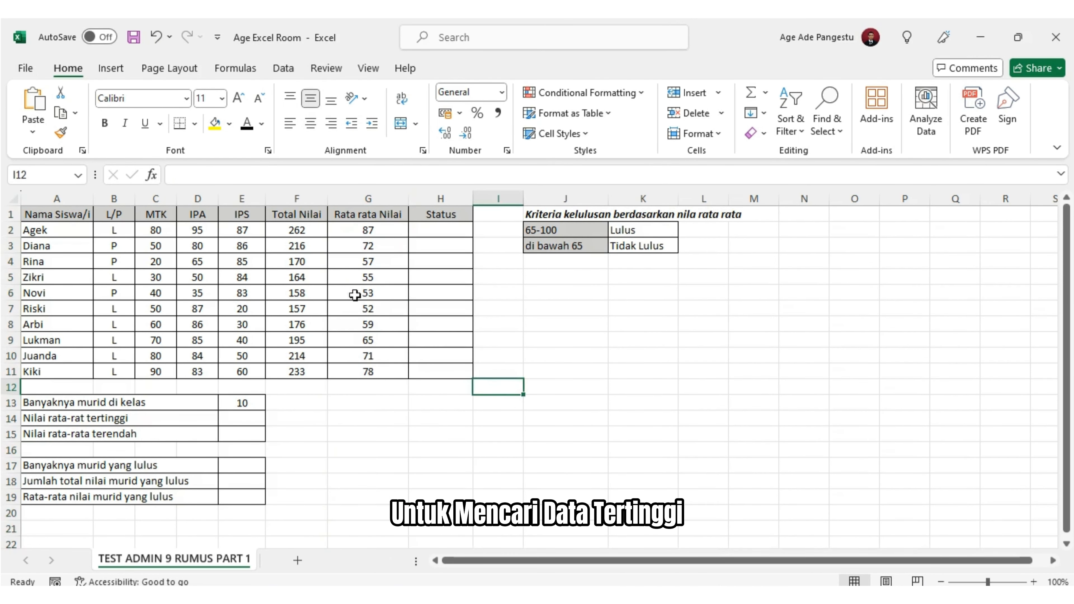
left_click(134, 419)
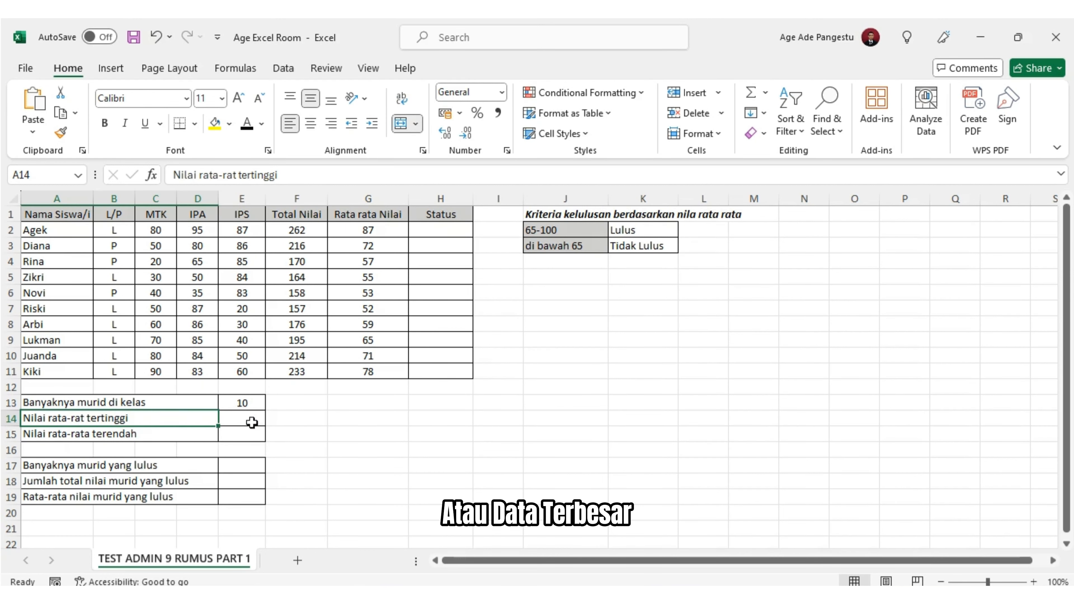
Enter =MAX(G2:G11) in E14 to find the highest average score.
left_click(239, 426)
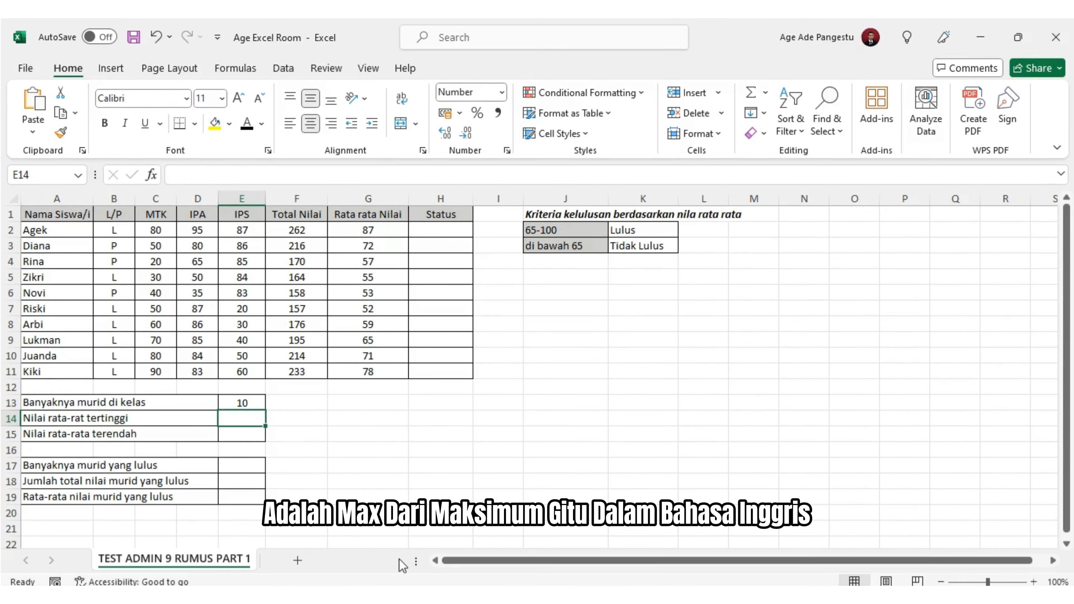
type("=max")
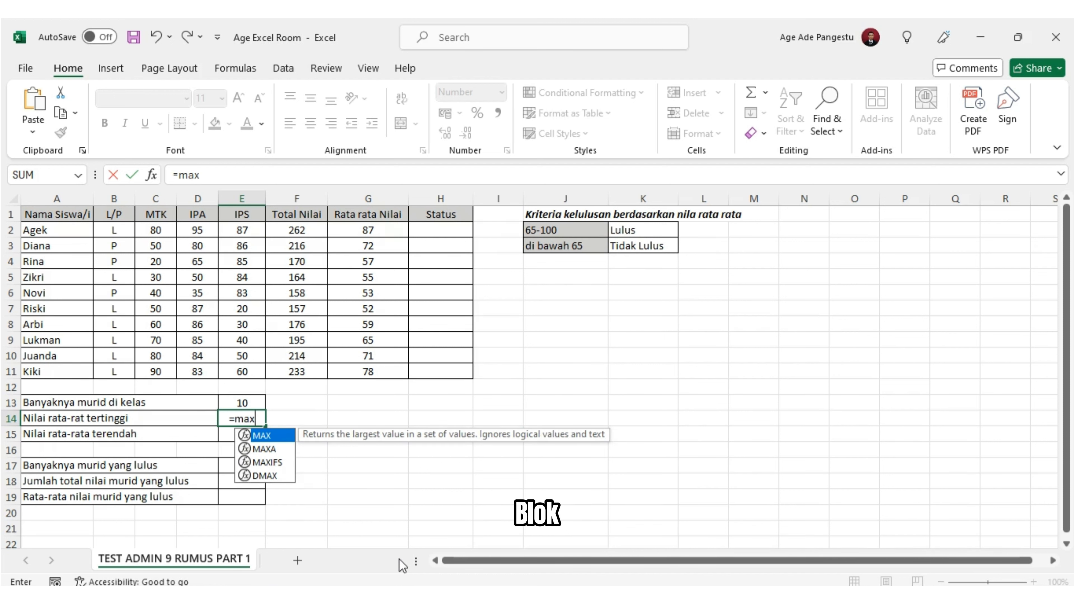
type("(")
left_click_drag(359, 229, 359, 373)
type(")")
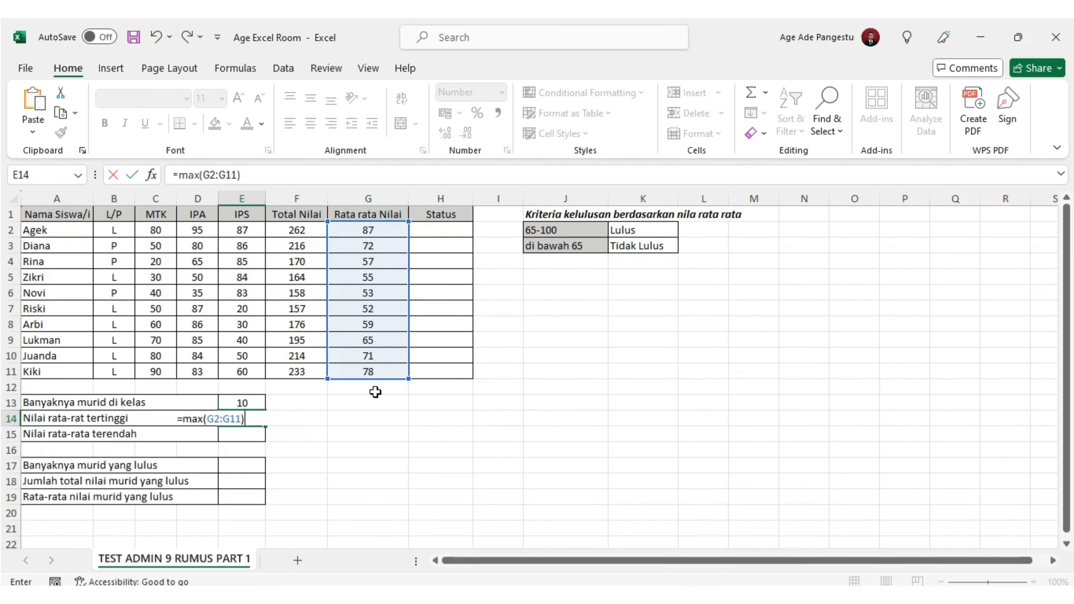
key("Return")
left_click(345, 465)
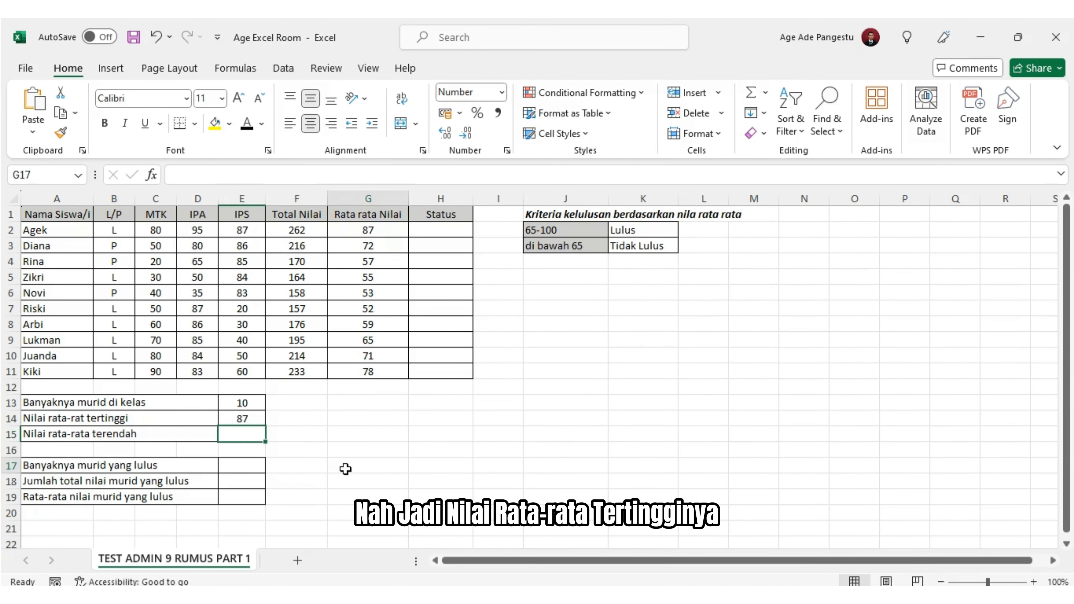
left_click(254, 420)
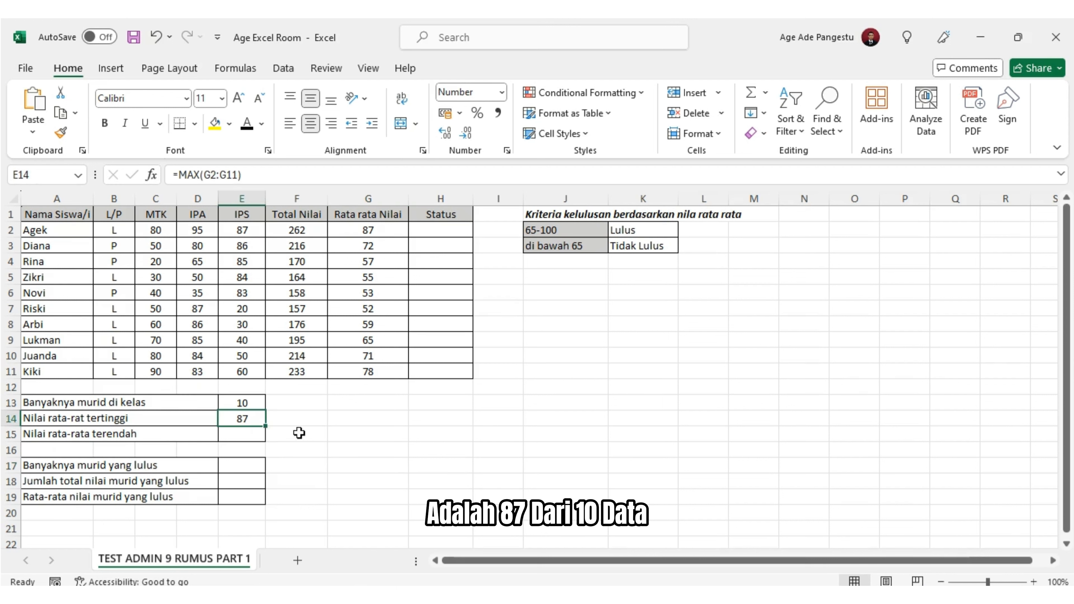
left_click(363, 449)
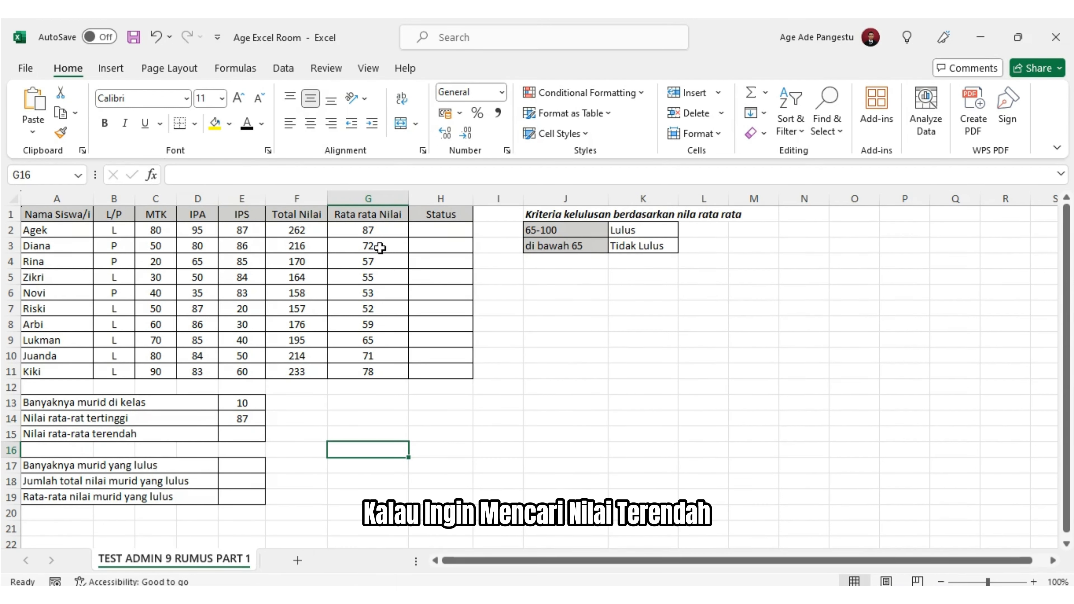
Enter =MIN(G2:G11) in E15 to find the lowest average score.
left_click_drag(374, 232, 373, 366)
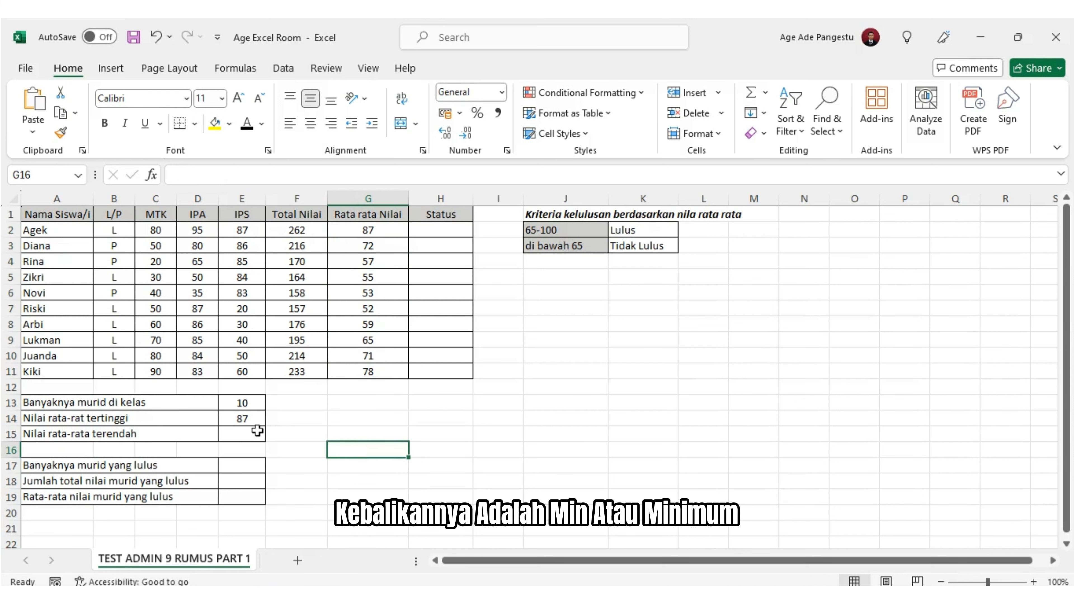
left_click(257, 431)
type("=")
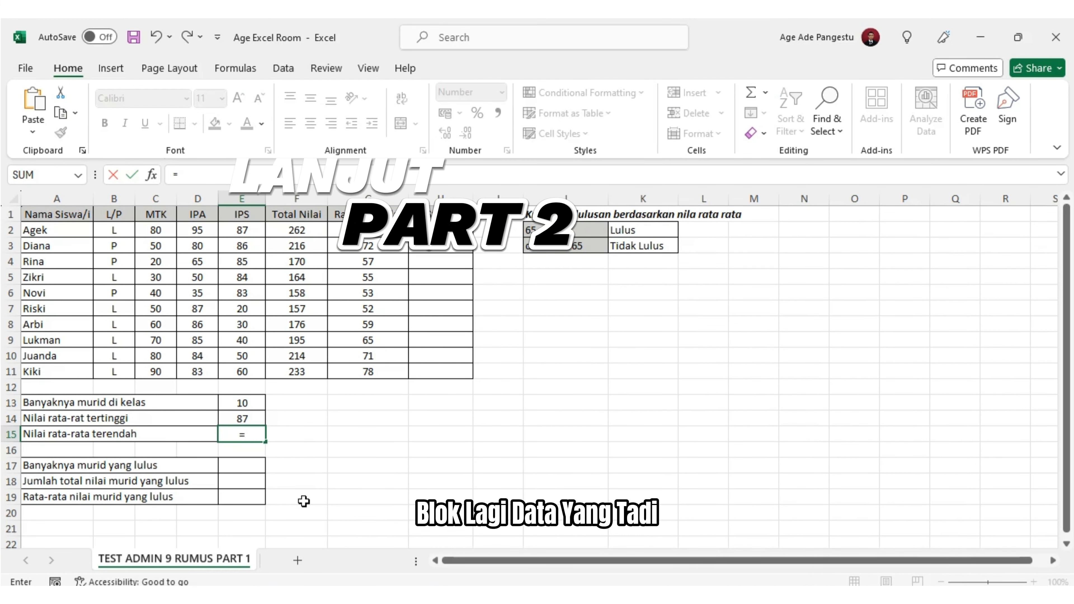
type("MIN(")
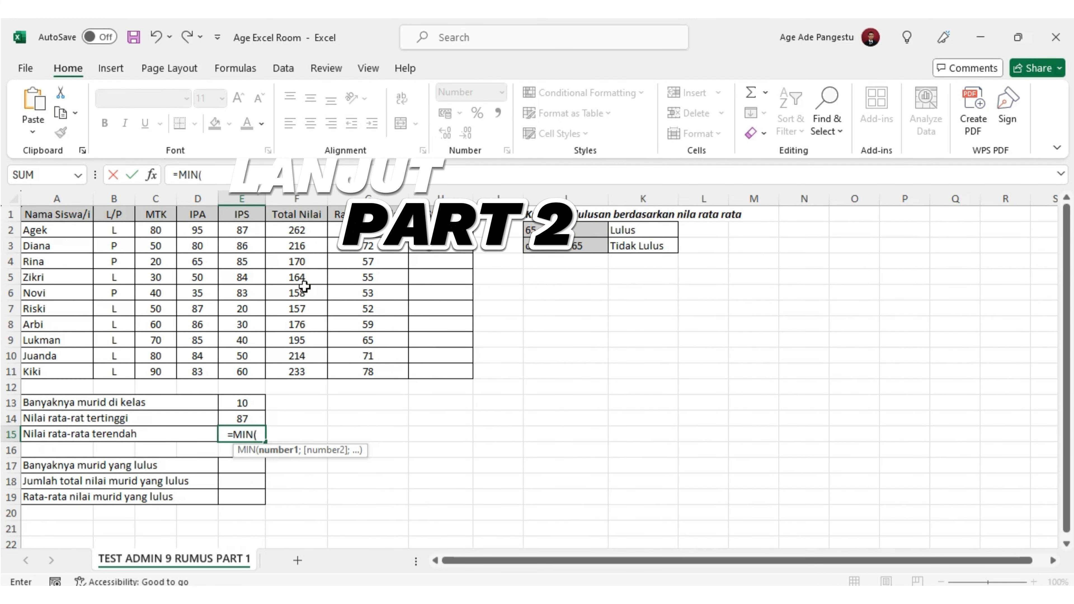
left_click_drag(368, 230, 348, 371)
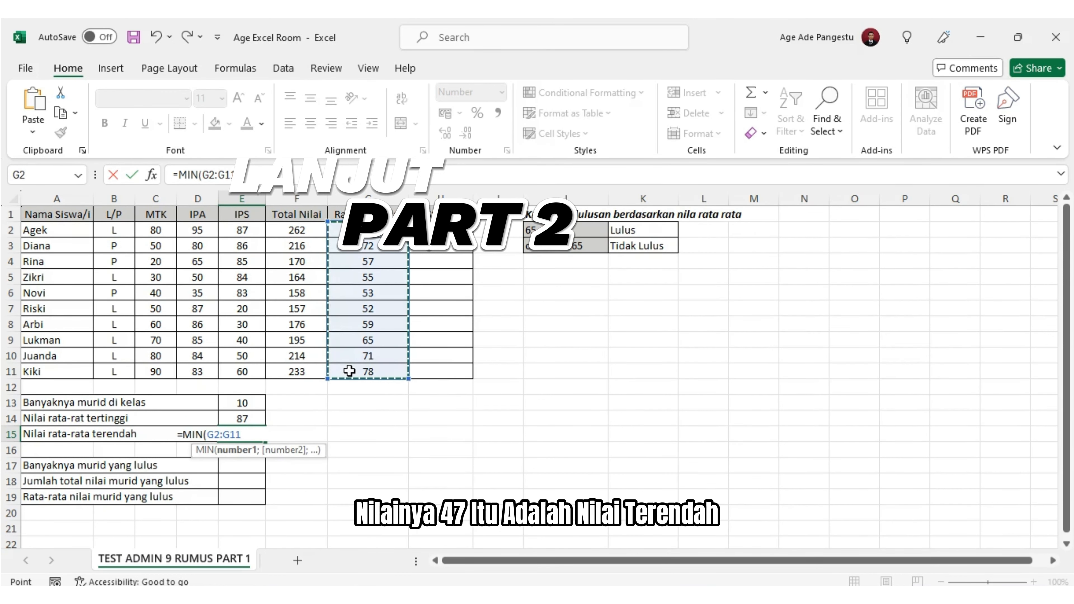
type(")")
key("Return")
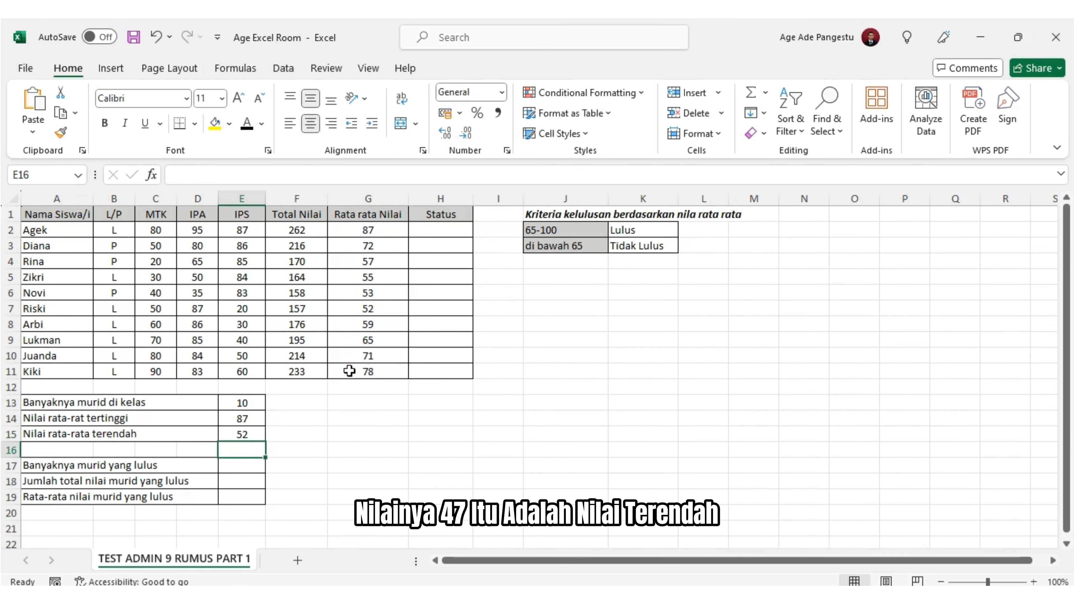
left_click(346, 450)
Start a list of the formulas used, entering SUM, AVERAGE and COUNT as text in I13:I15.
left_click(497, 403)
type("SUM")
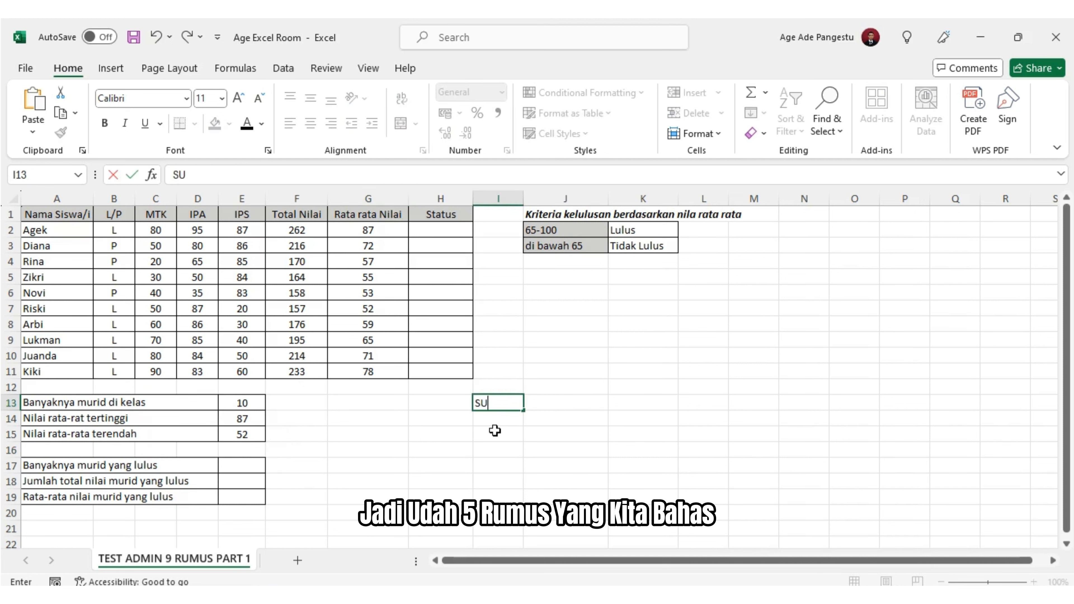
key("Return")
type("AVERAGE")
key("Return")
type("COUN")
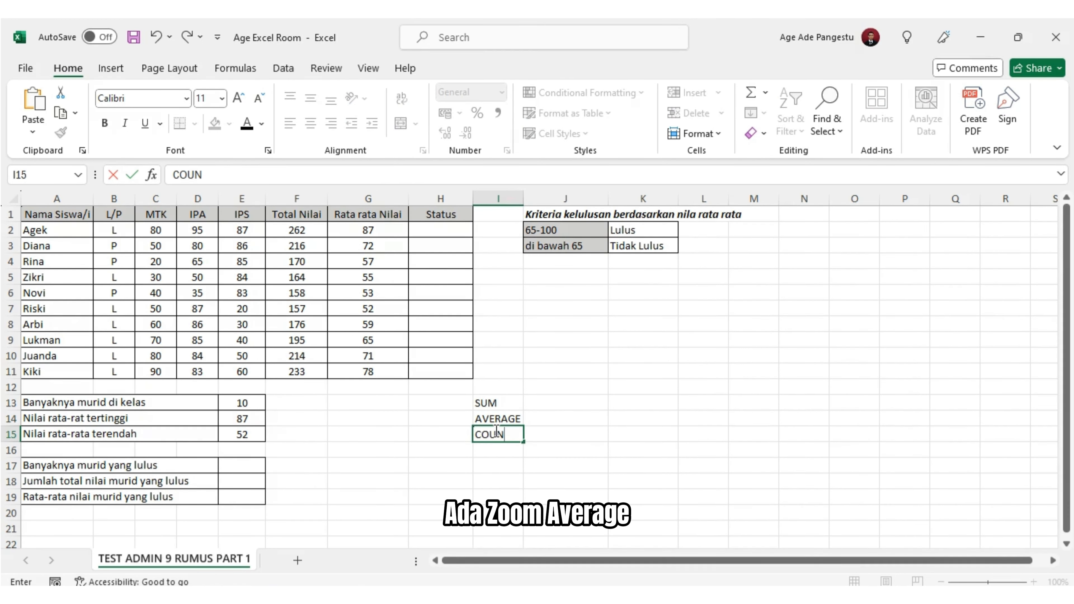
type("T")
key("Return")
key("Return")
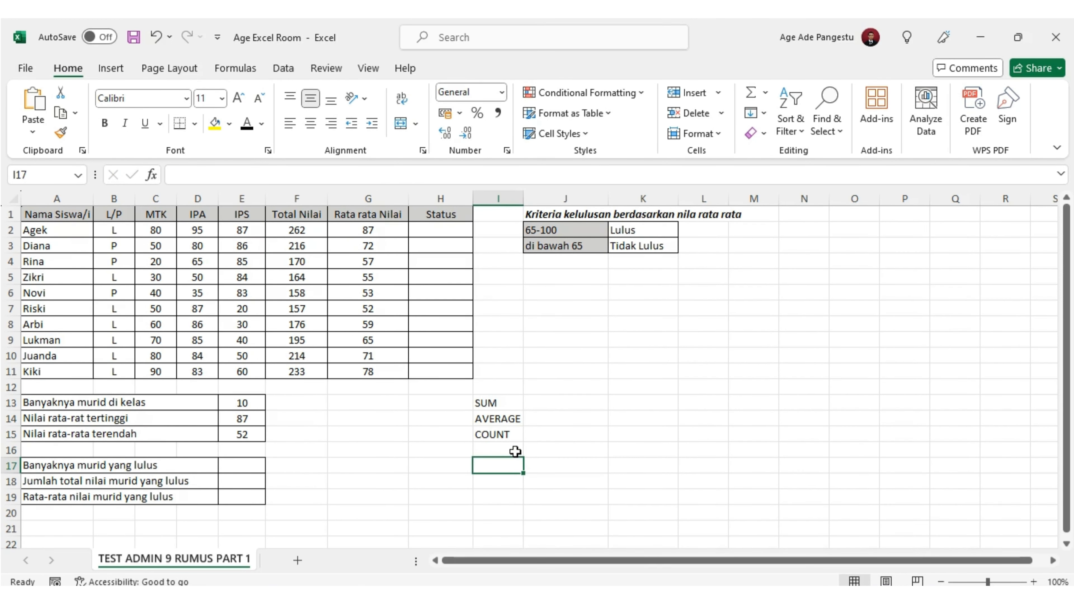
Extend the formula list with MAX in I16 and MIN in I17.
left_click(515, 449)
type("MAX")
key("Return")
type("MM")
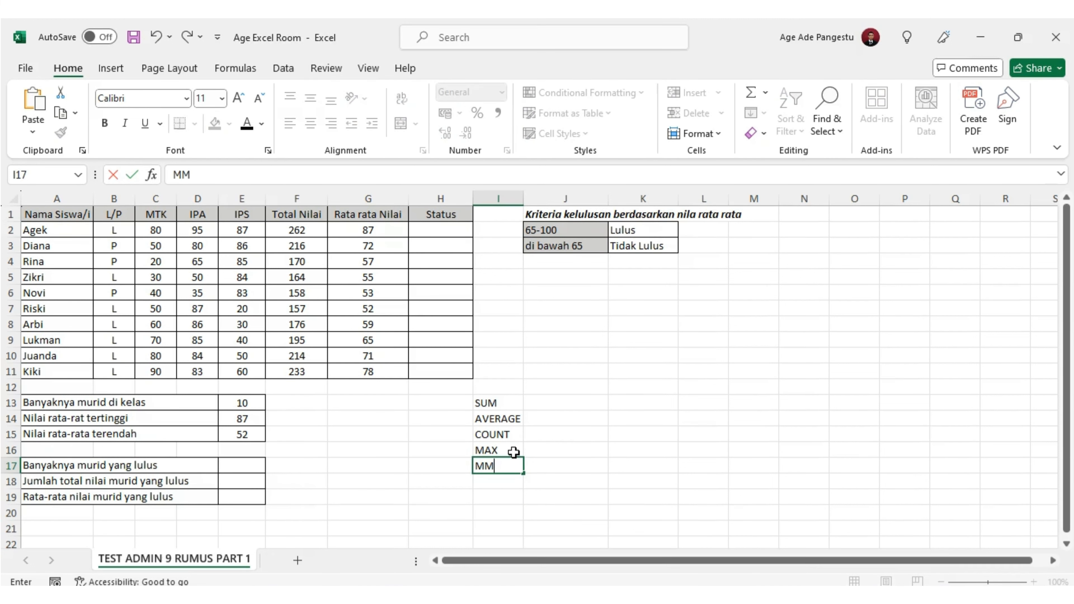
key("BackSpace")
left_click(554, 436)
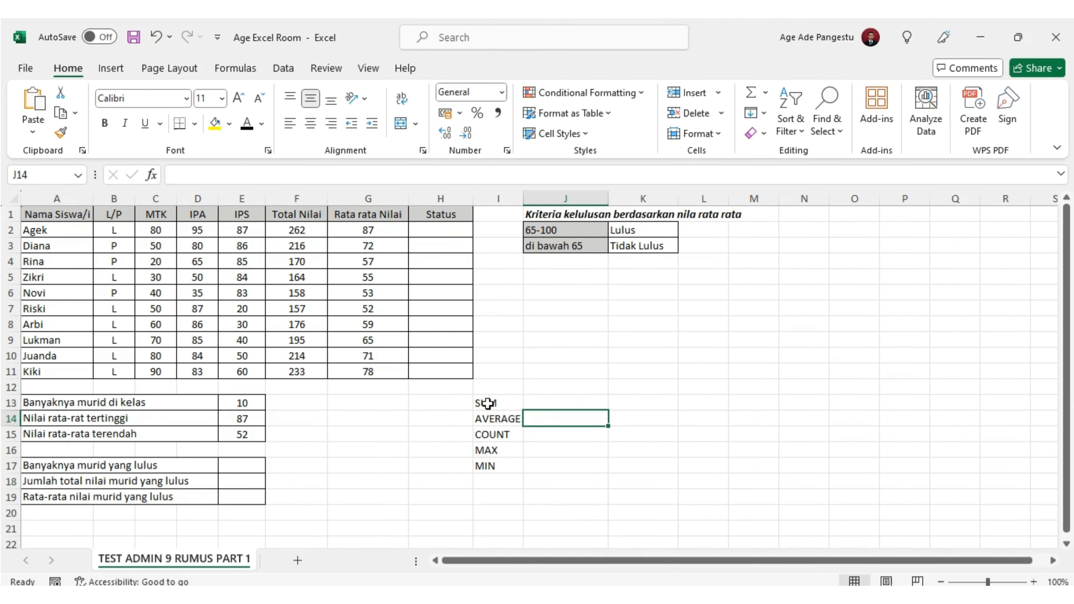